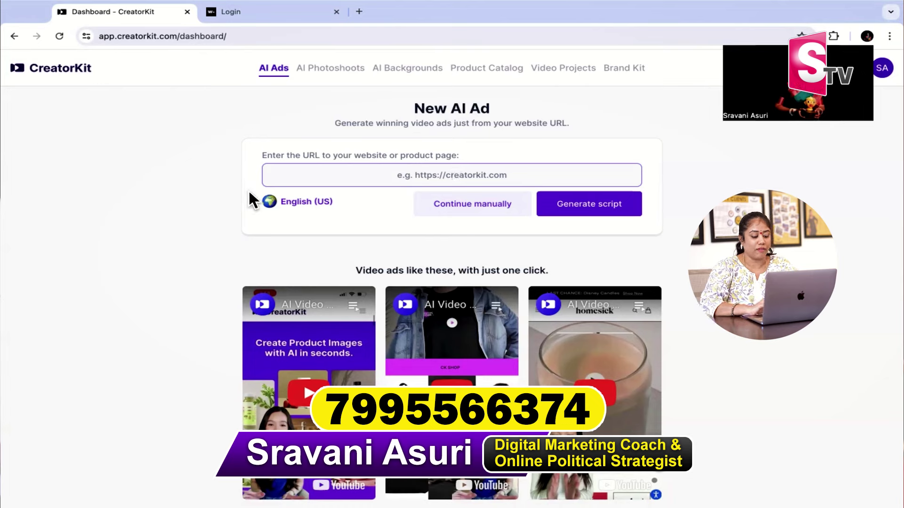
type("https://ayyangarfoods.in/")
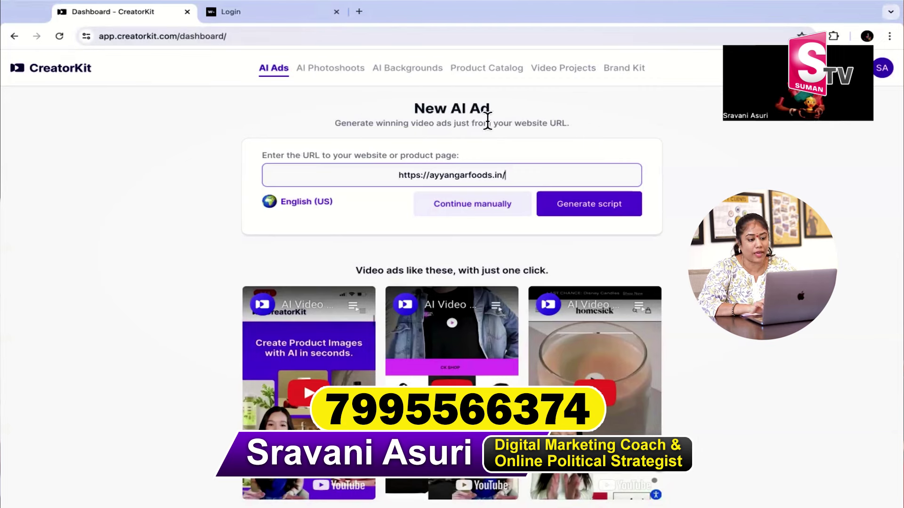
left_click(581, 203)
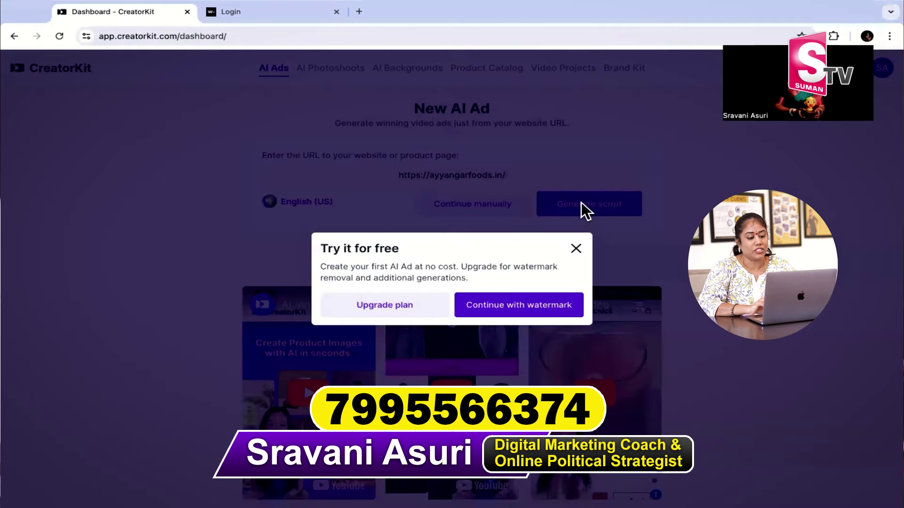
left_click(519, 306)
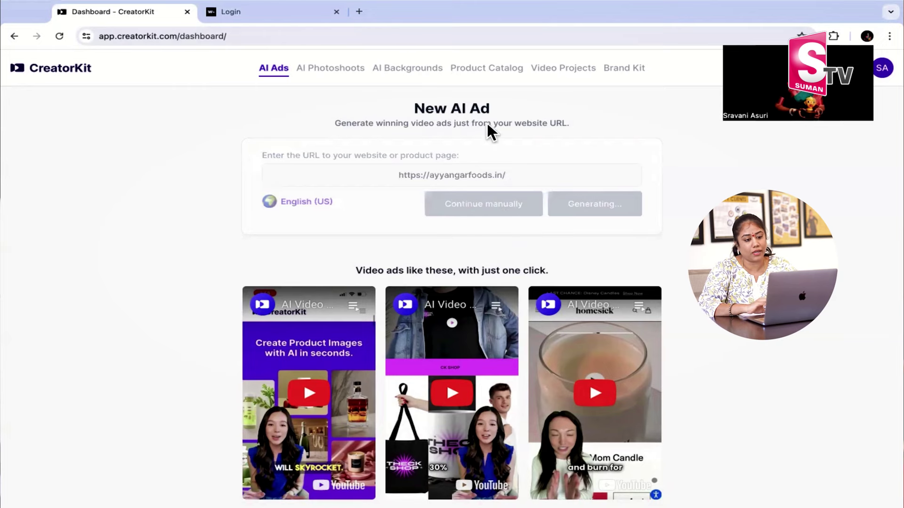
- Play and pause the middle sample ad video, then select the page address
mouse_move(674, 5)
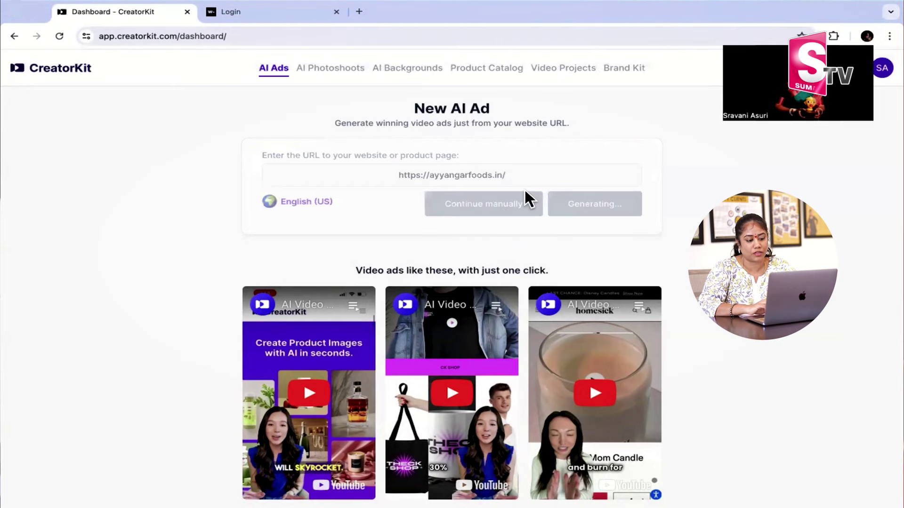
scroll(470, 245, "down", 2)
left_click(445, 277)
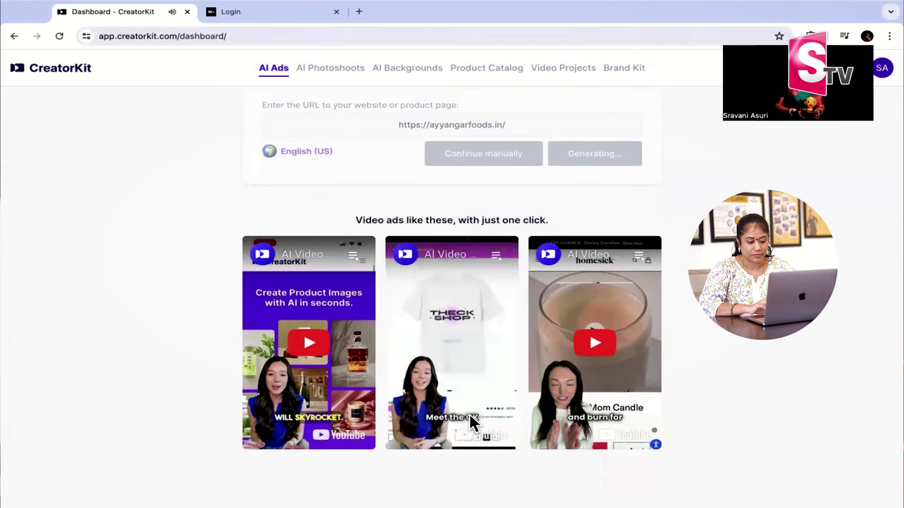
left_click(475, 334)
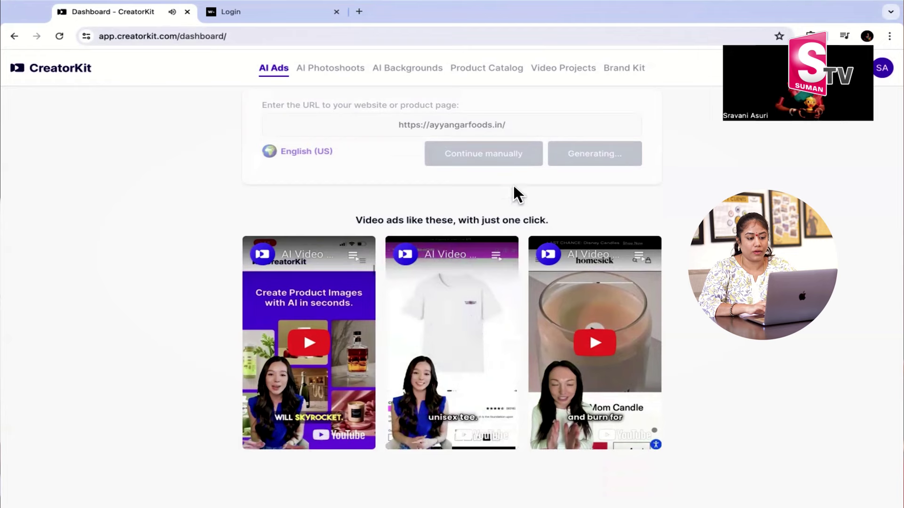
scroll(515, 154, "up", 2)
left_click(479, 38)
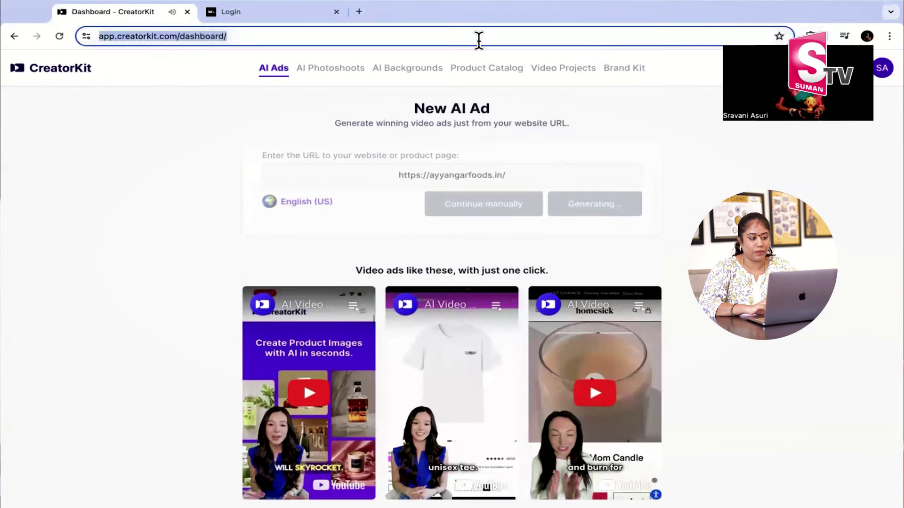
key("Return")
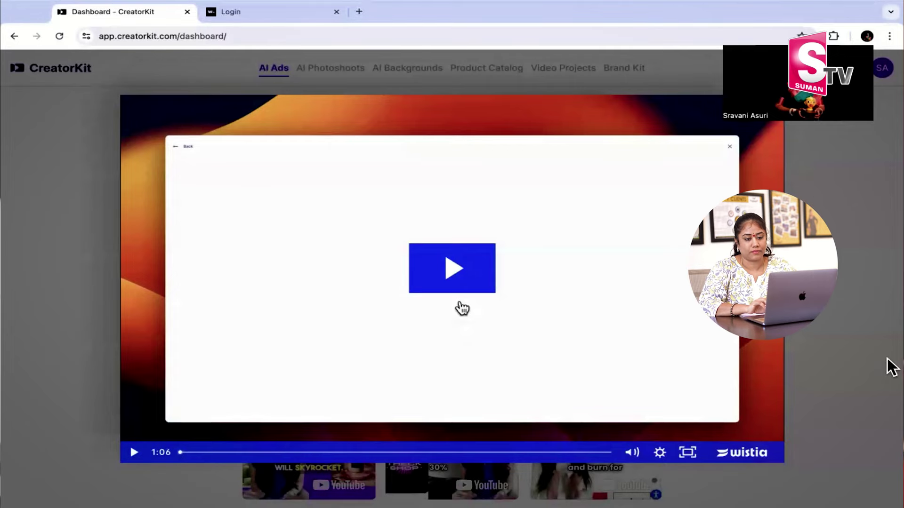
left_click(795, 100)
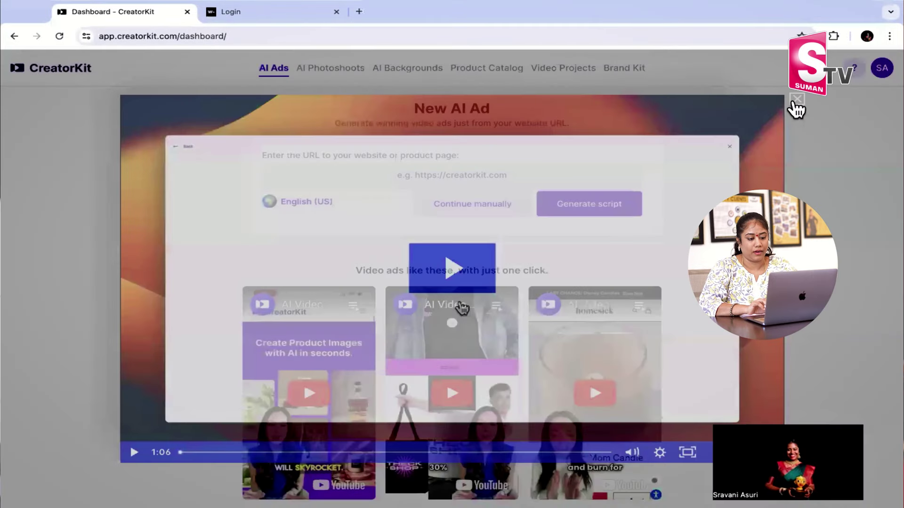
left_click(470, 166)
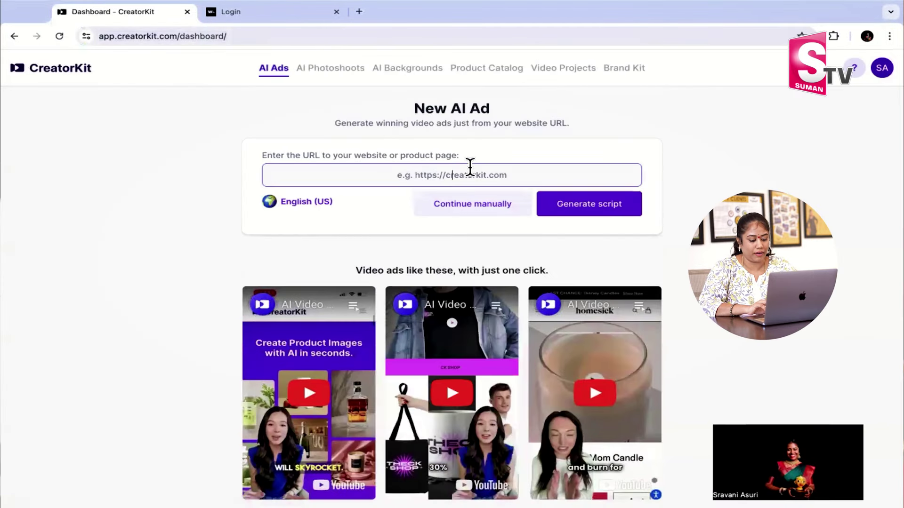
type("https://ayyangarfoods.in/")
left_click(499, 202)
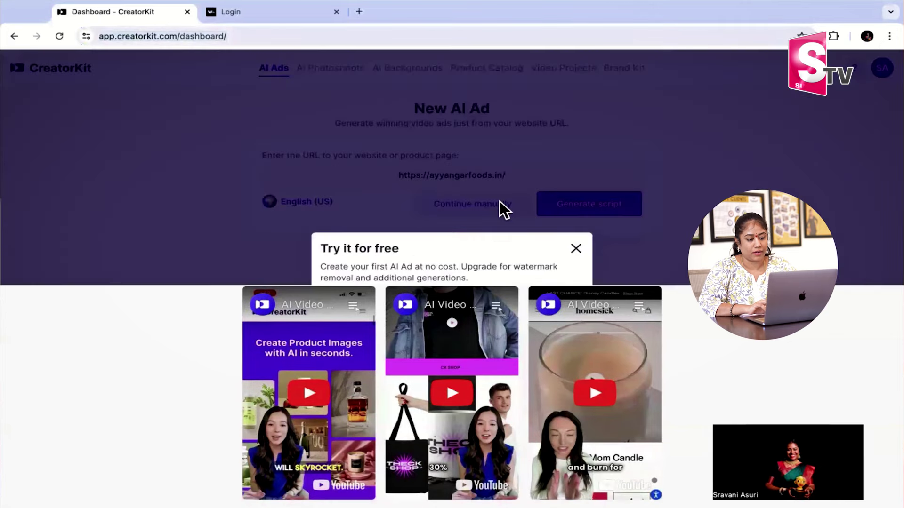
left_click(510, 304)
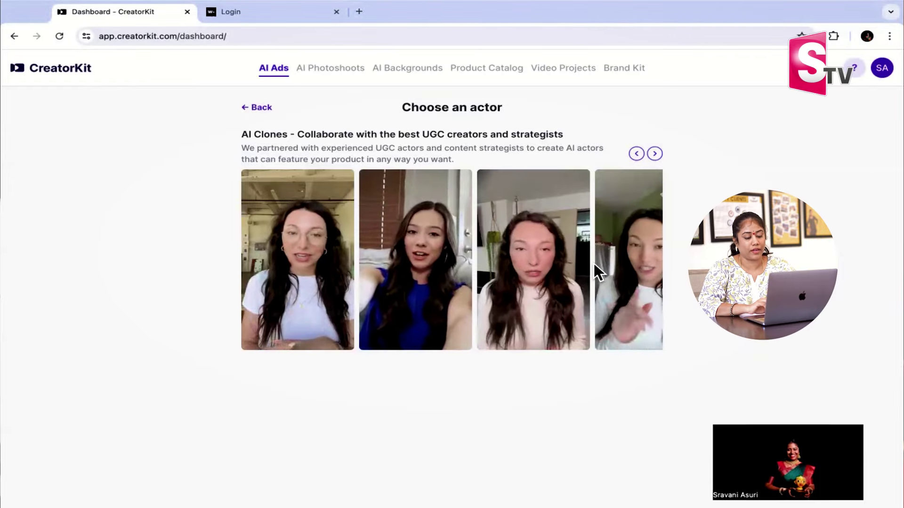
- Browse the actor carousel both ways and pick the woman in blue
left_click(654, 154)
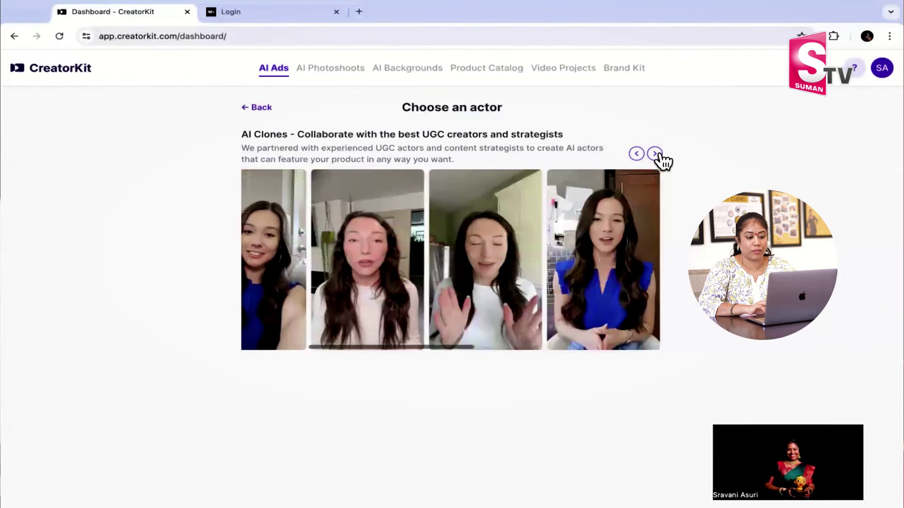
left_click(654, 154)
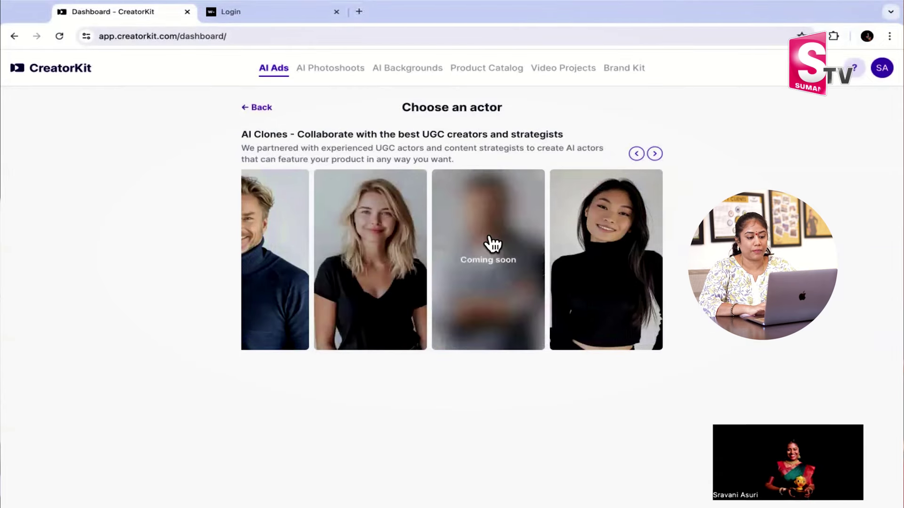
left_click(637, 154)
left_click(636, 154)
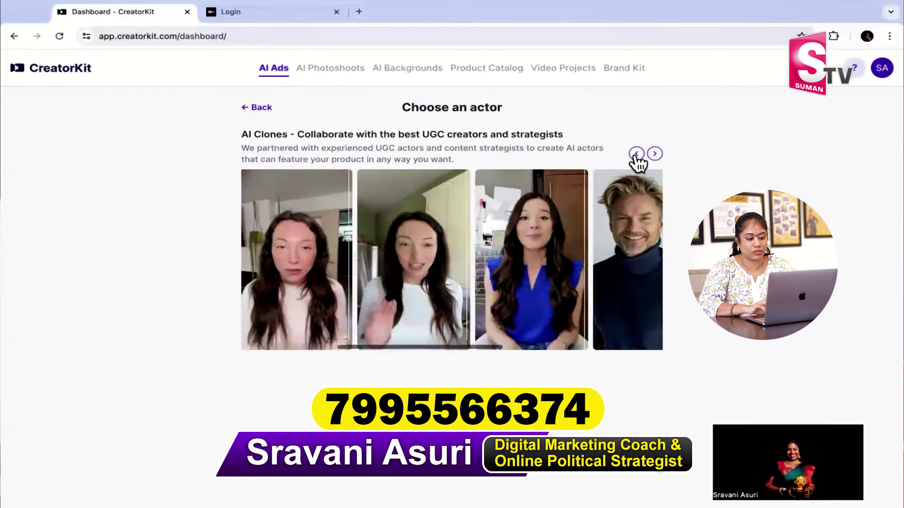
left_click(413, 242)
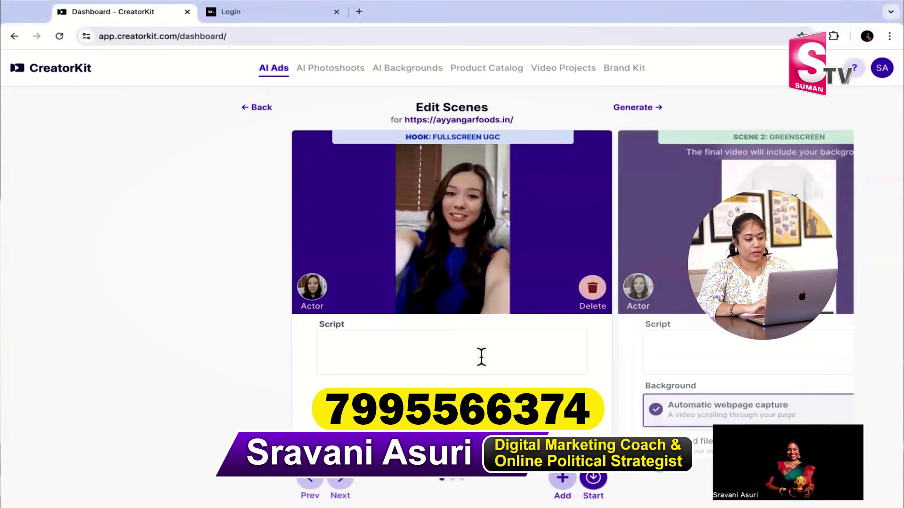
- Write 'Enjoy the delightful food from Ayyangar foods' as the hook script, then go to Scene 2
scroll(478, 350, "down", 1)
left_click(377, 352)
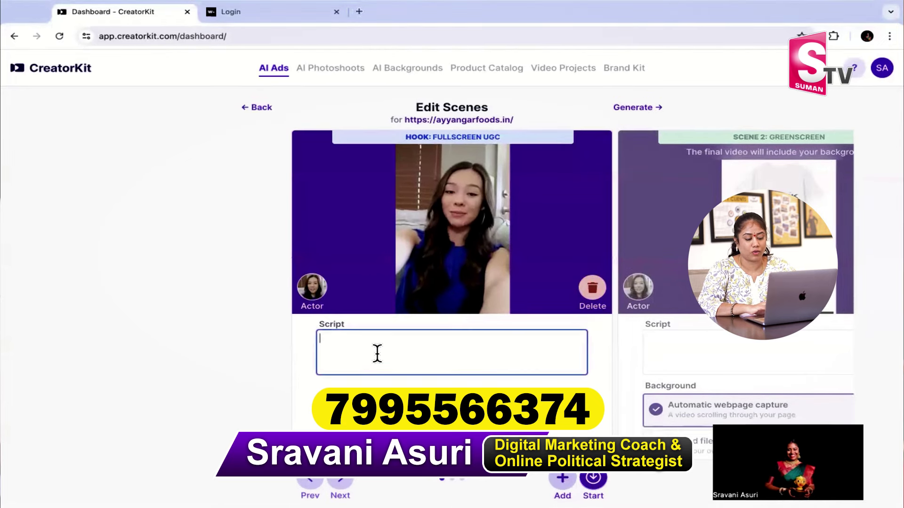
scroll(377, 353, "down", 1)
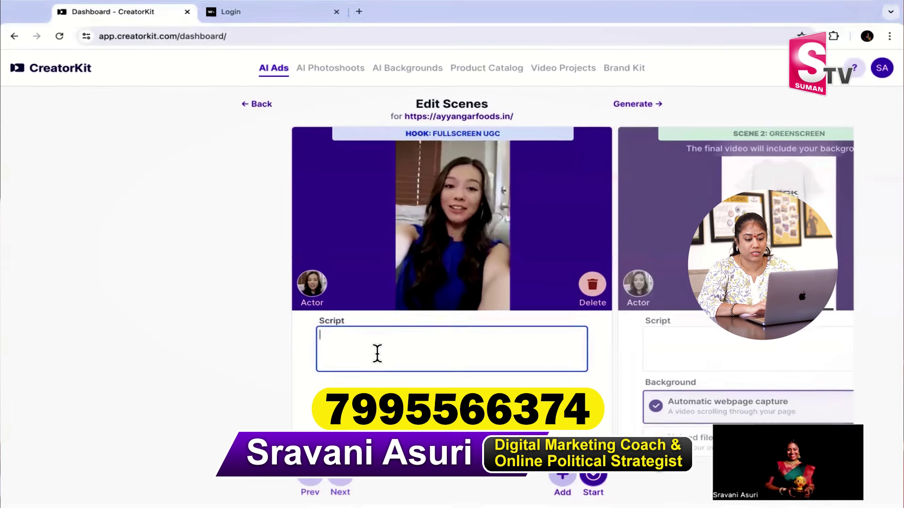
scroll(377, 353, "up", 1)
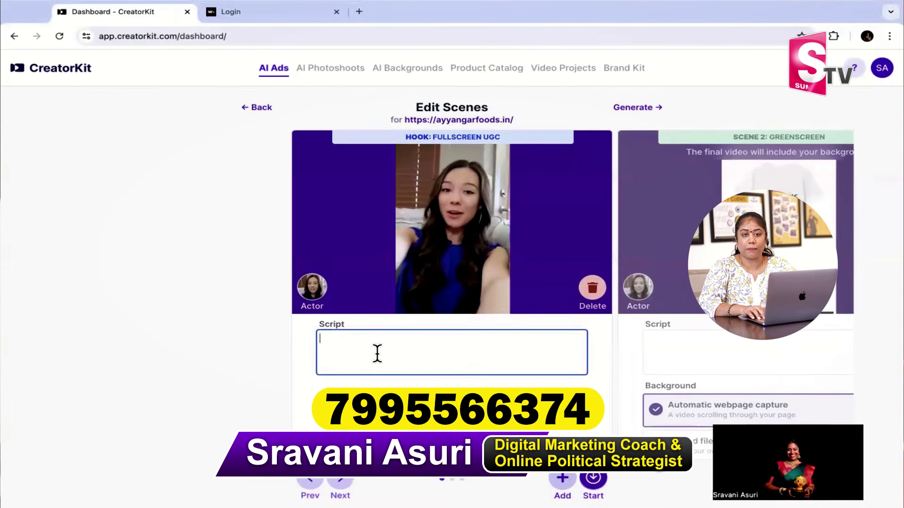
type("Wa")
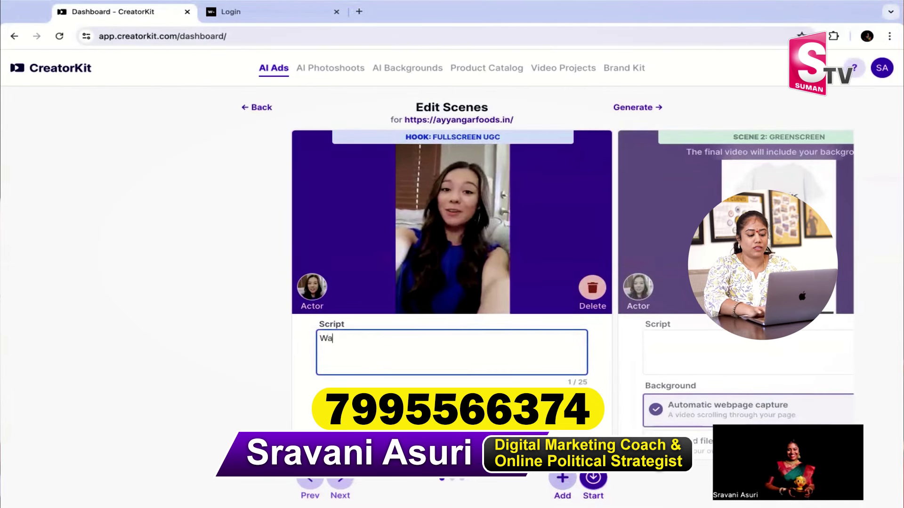
type("tch th")
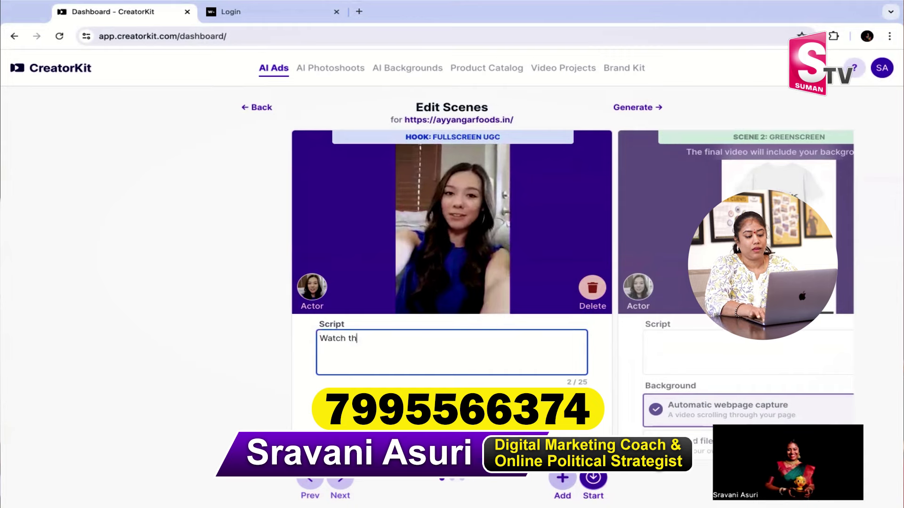
key("BackSpace")
key("BackSpace")
key("BackSpace")
key("BackSpace")
key("BackSpace")
key("BackSpace")
type("En")
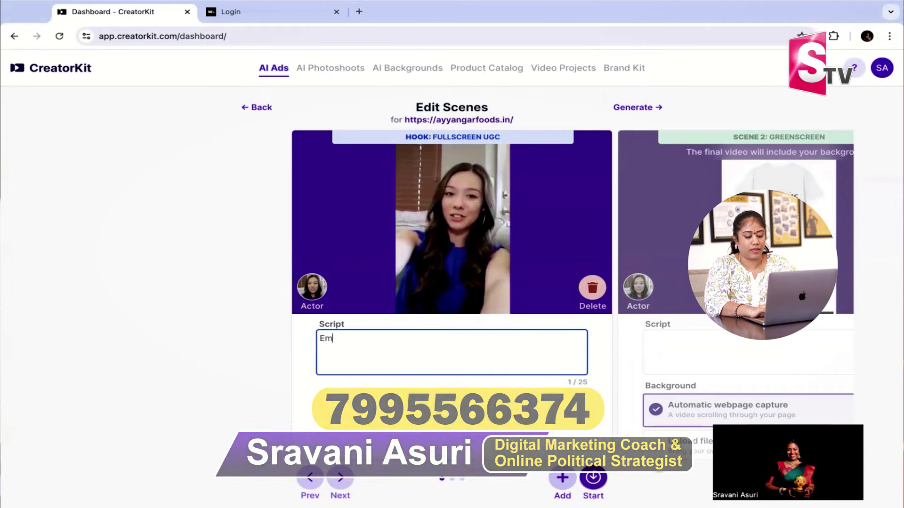
type("joy the delightful fo")
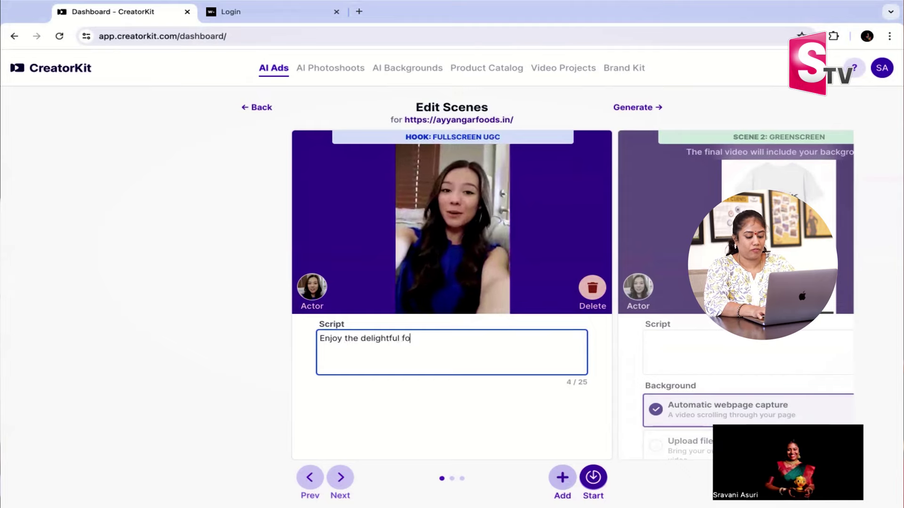
type("od from Ayyangar foods")
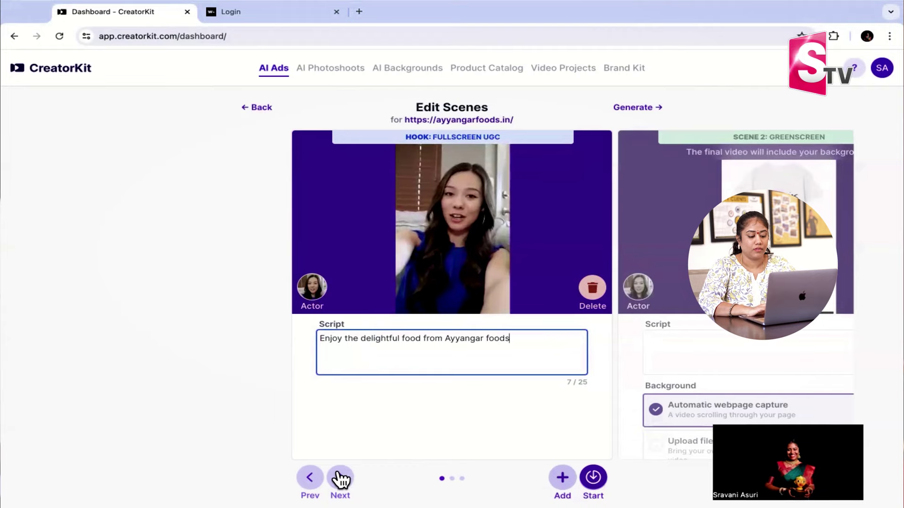
left_click(339, 478)
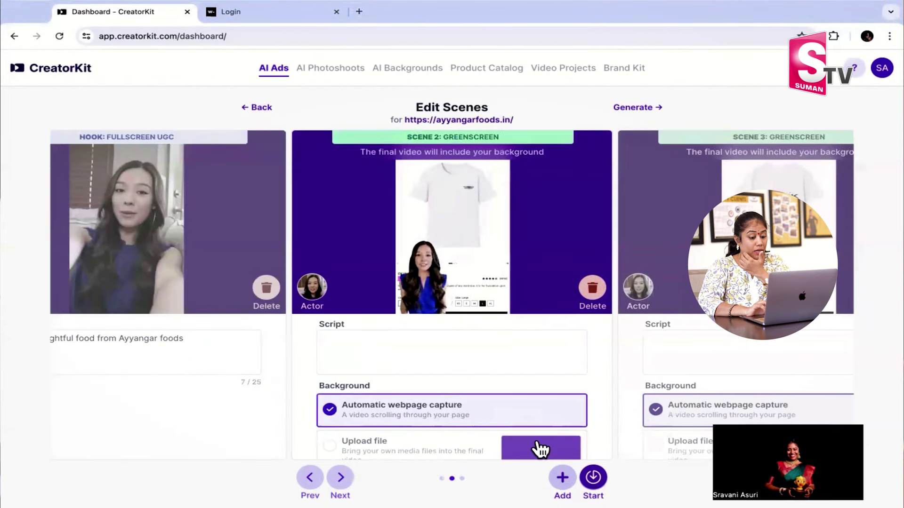
- Type 'These are the savouries and sweets' into the Scene 2 script box
scroll(626, 378, "down", 2)
scroll(495, 415, "down", 2)
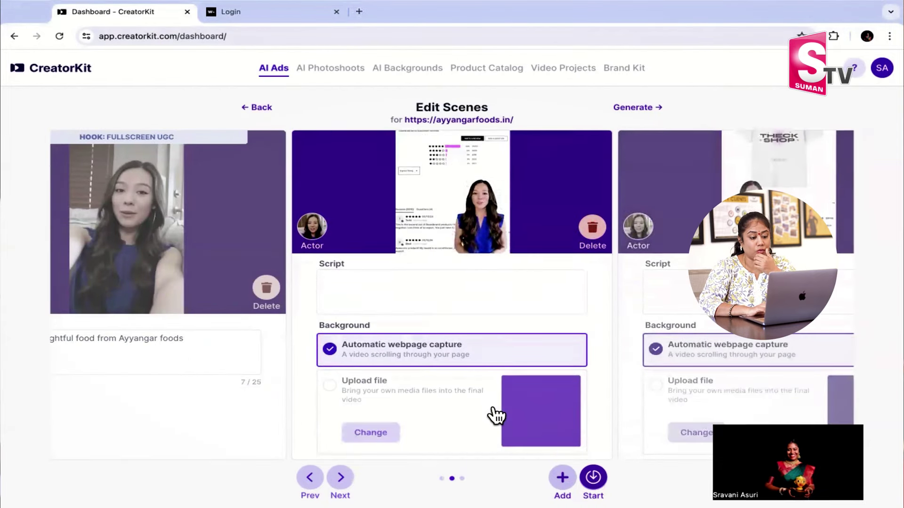
scroll(496, 415, "up", 2)
left_click(481, 349)
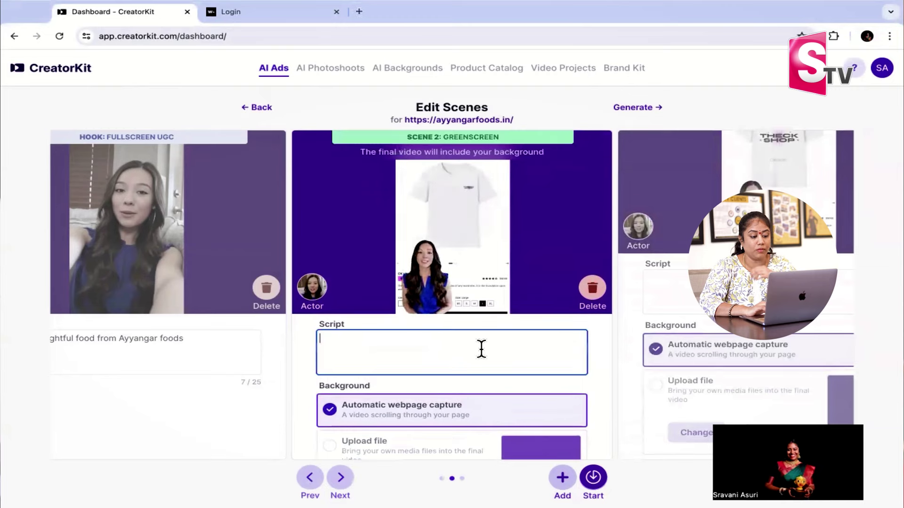
type("These are the savou")
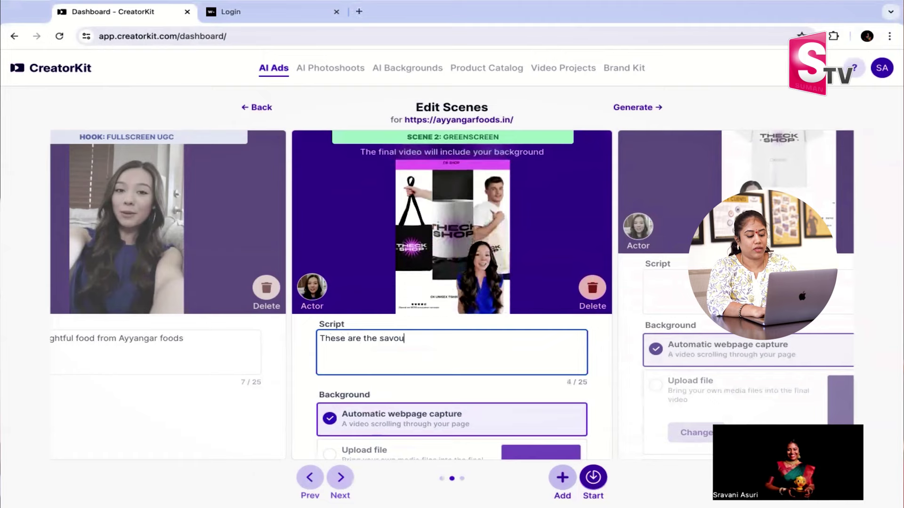
type("ries and s")
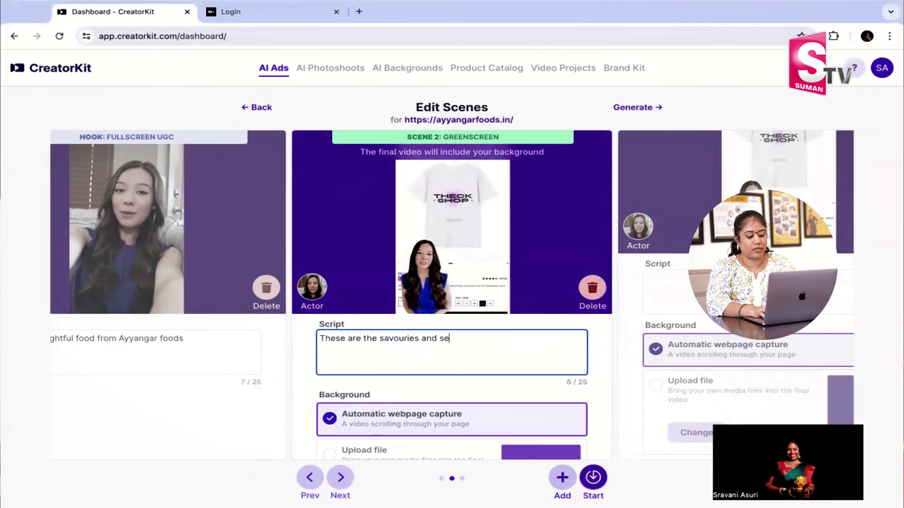
type("wee")
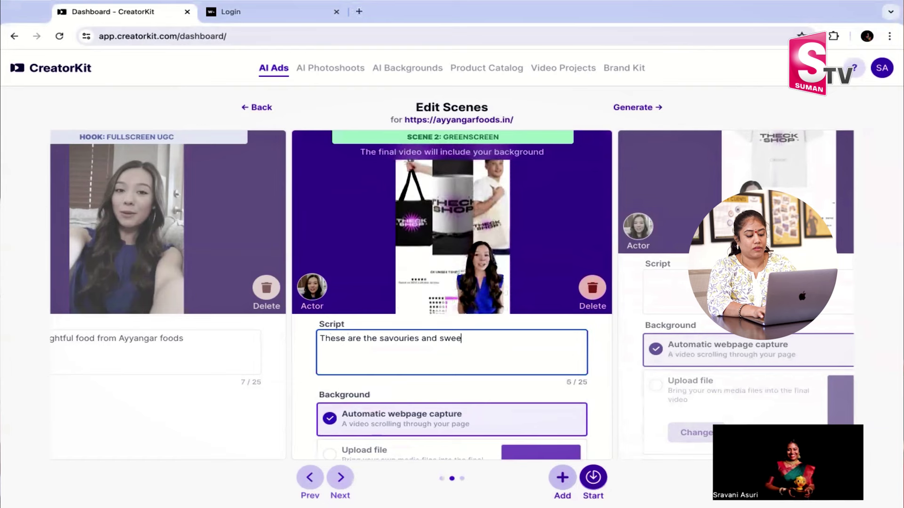
type("ts")
left_click(696, 353)
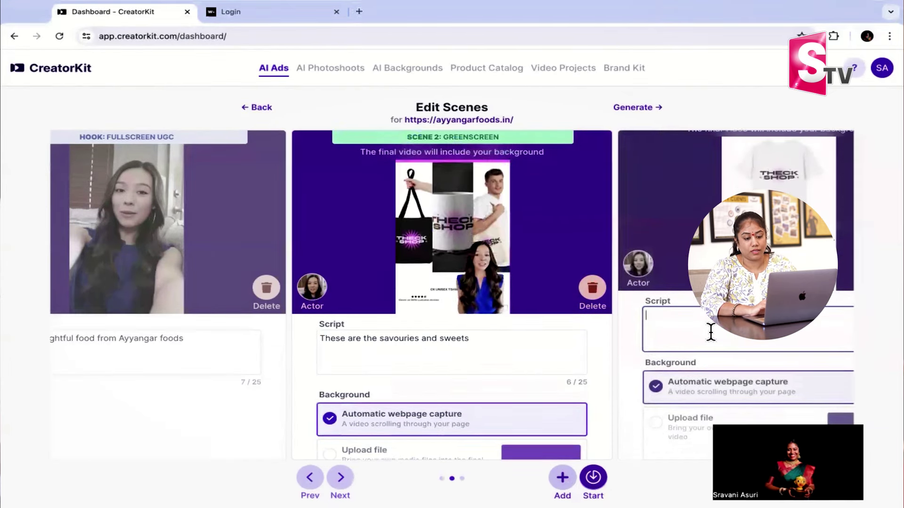
- Write 'Why wait order your fav' as the Scene 3 script
type("Why w")
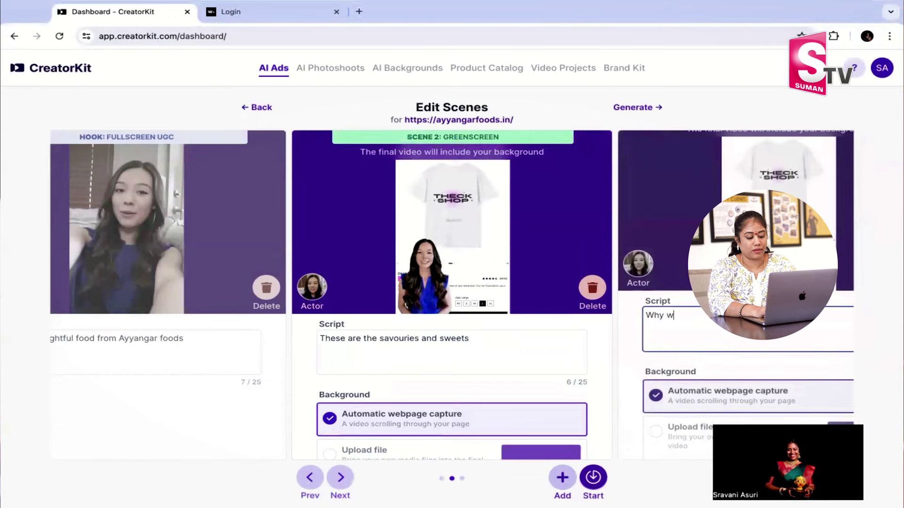
type("ait or")
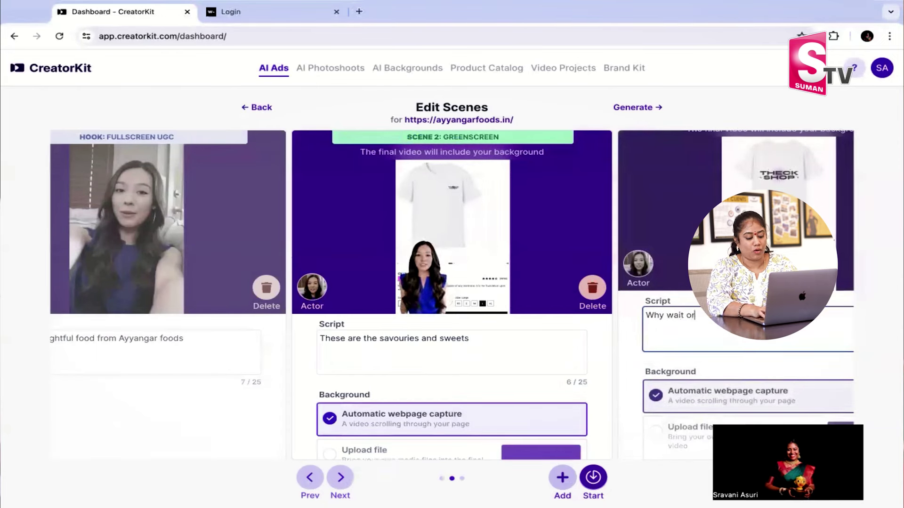
type("der")
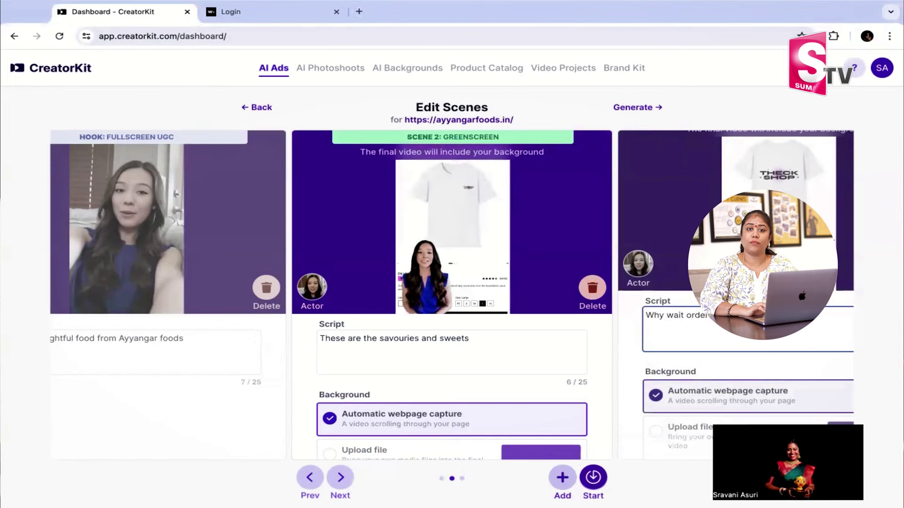
scroll(646, 393, "down", 1)
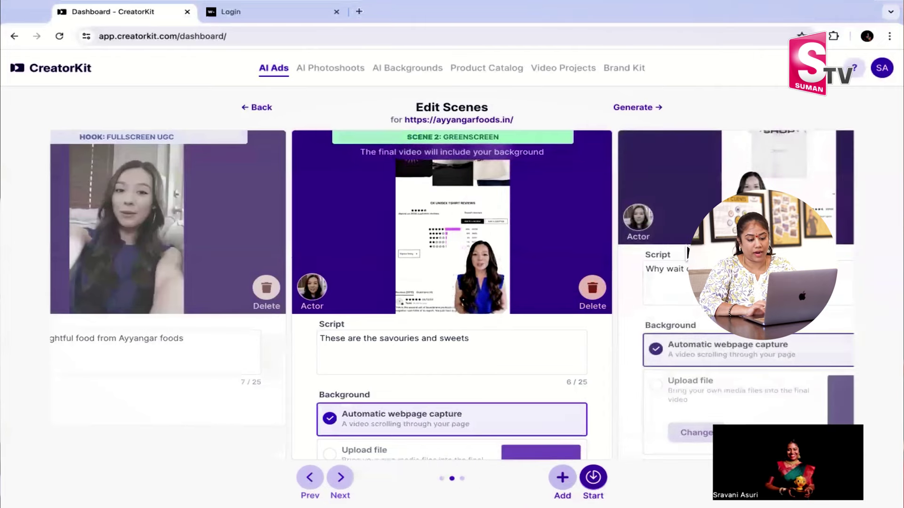
left_click(341, 479)
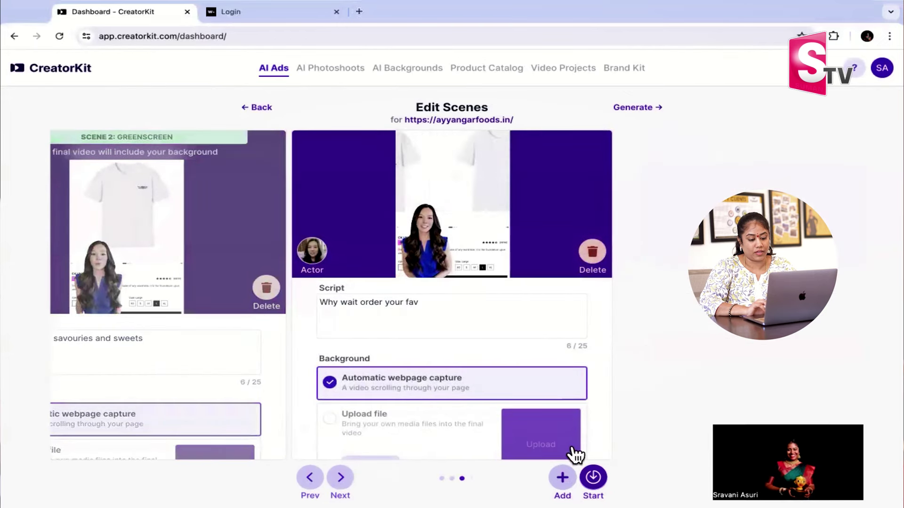
- Start and generate the ad, dismissing the confirmation and the Business-plan warning
left_click(592, 475)
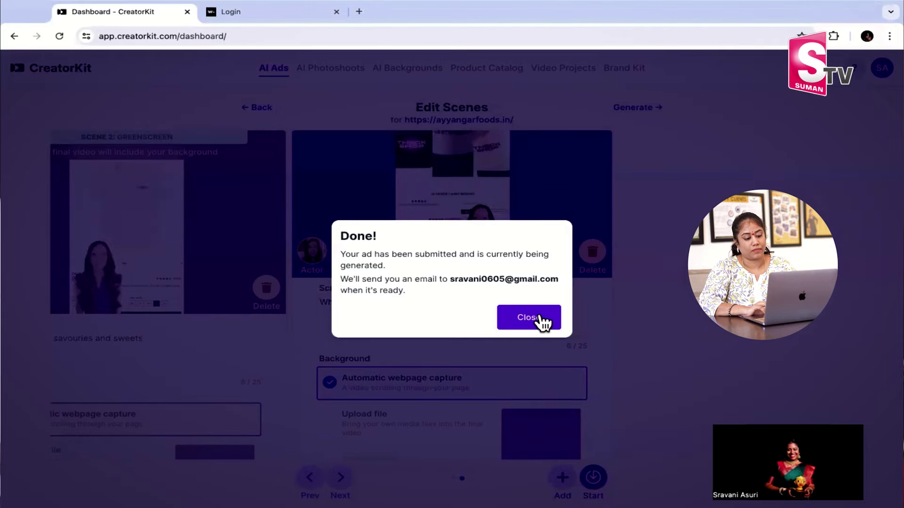
left_click(542, 320)
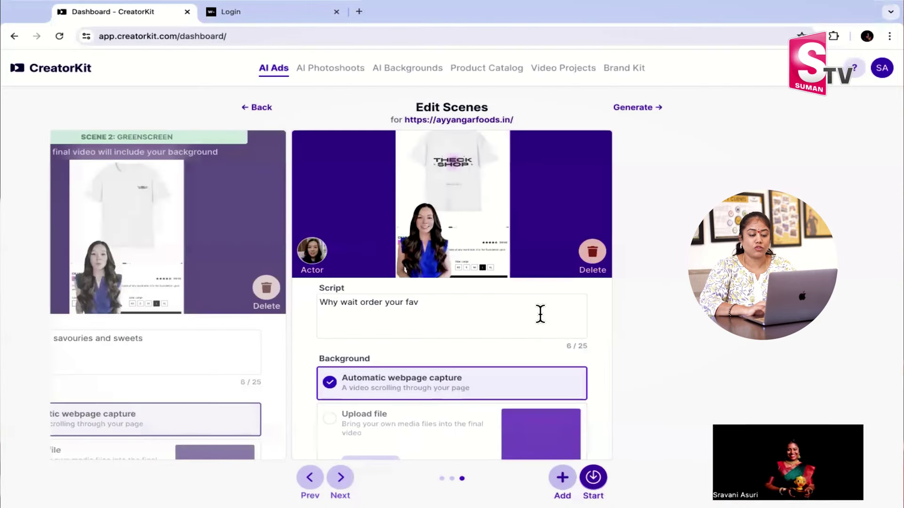
left_click(631, 105)
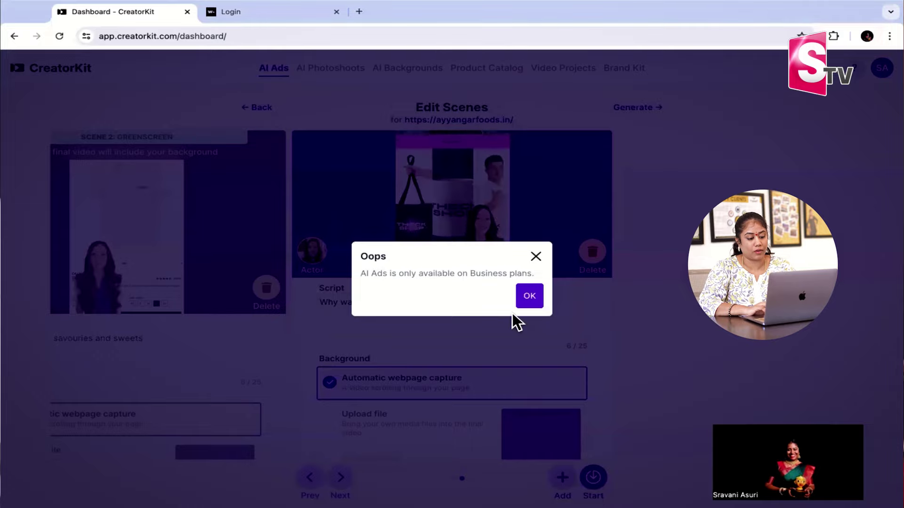
left_click(529, 298)
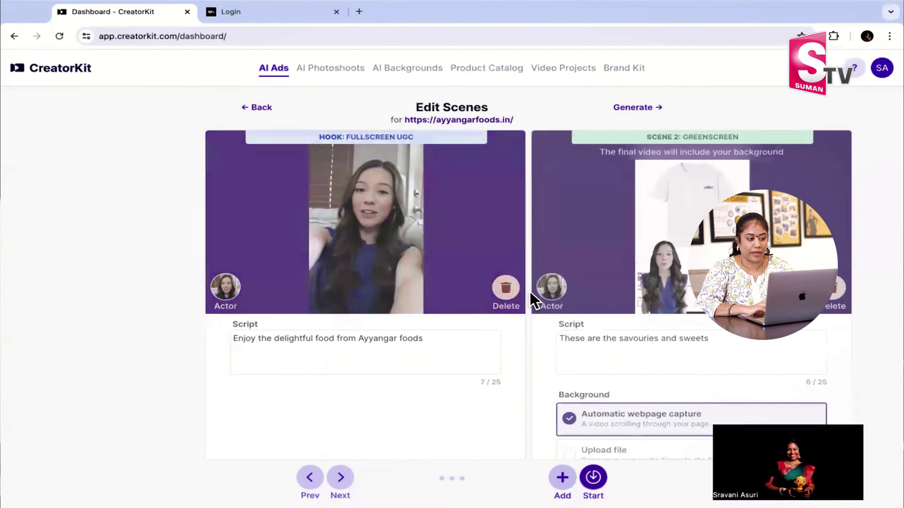
- In Waymark, look through the Sort by, Format, Length and Assets filters, then open Fortmorn
left_click(253, 11)
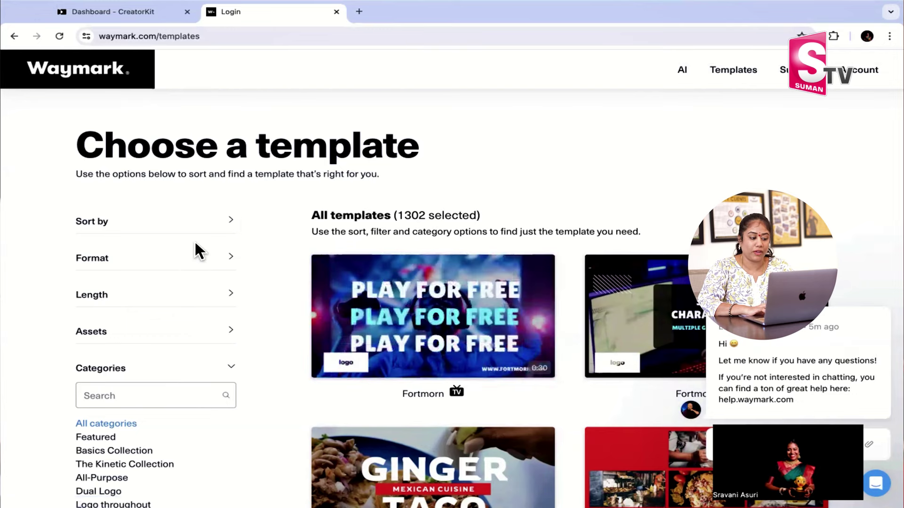
left_click(225, 229)
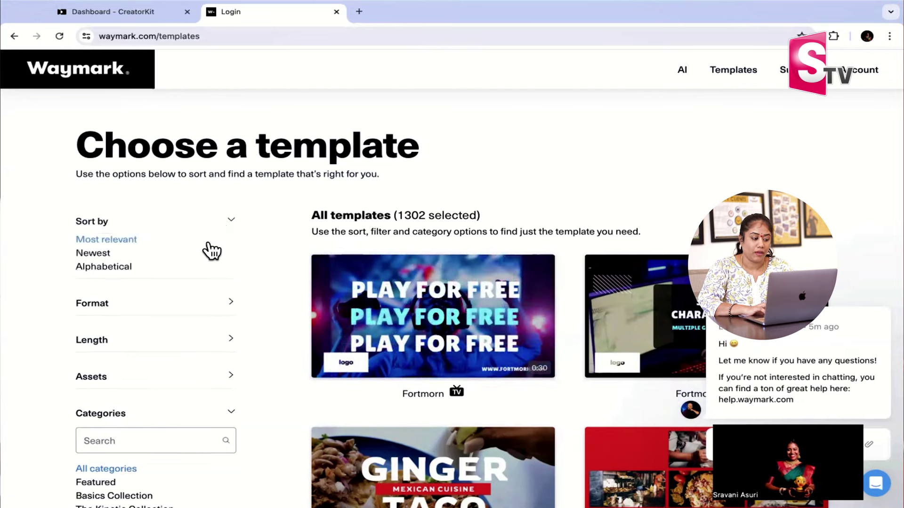
left_click(213, 305)
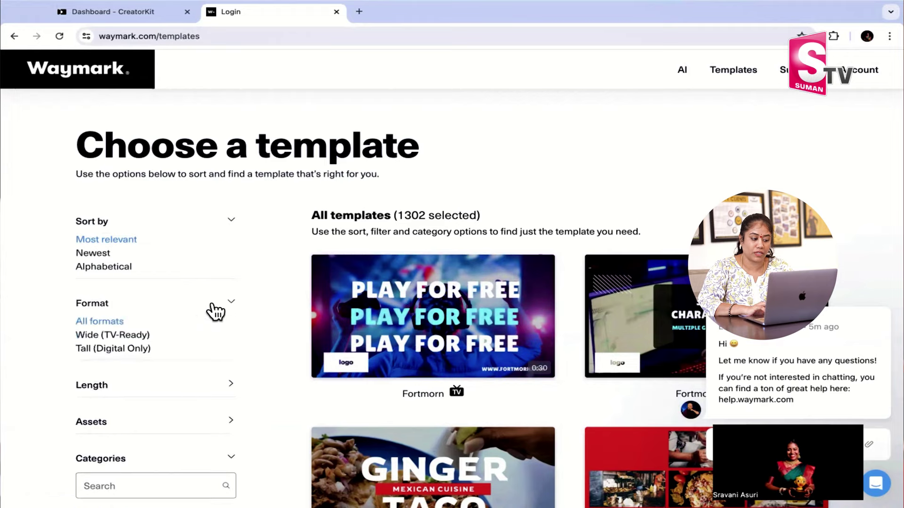
left_click(187, 397)
scroll(186, 397, "down", 2)
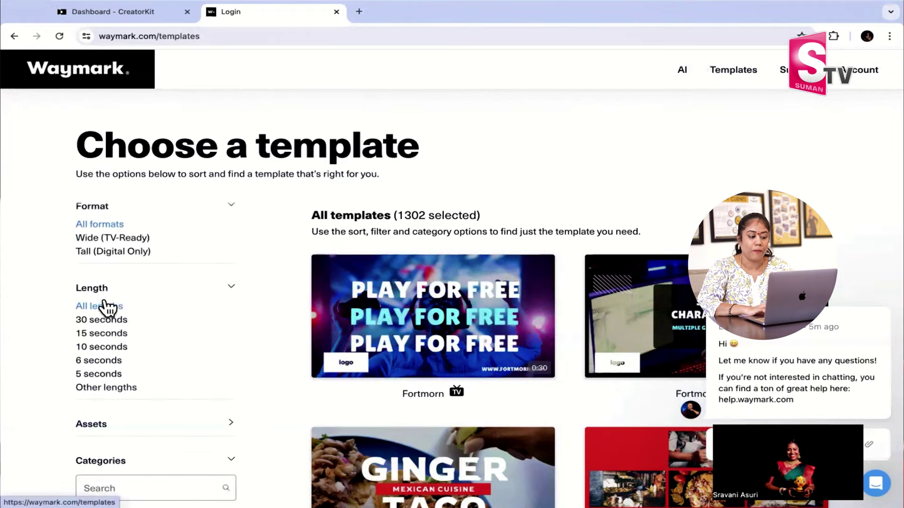
scroll(112, 379, "down", 3)
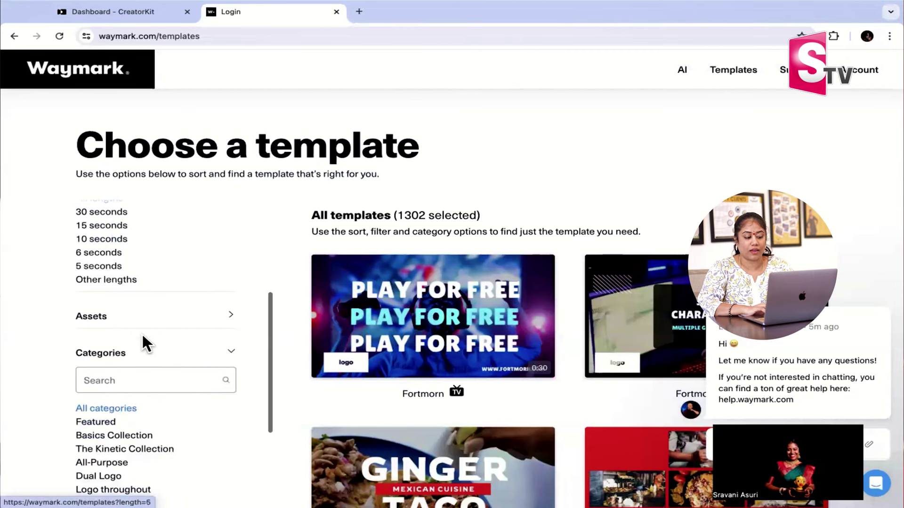
left_click(167, 323)
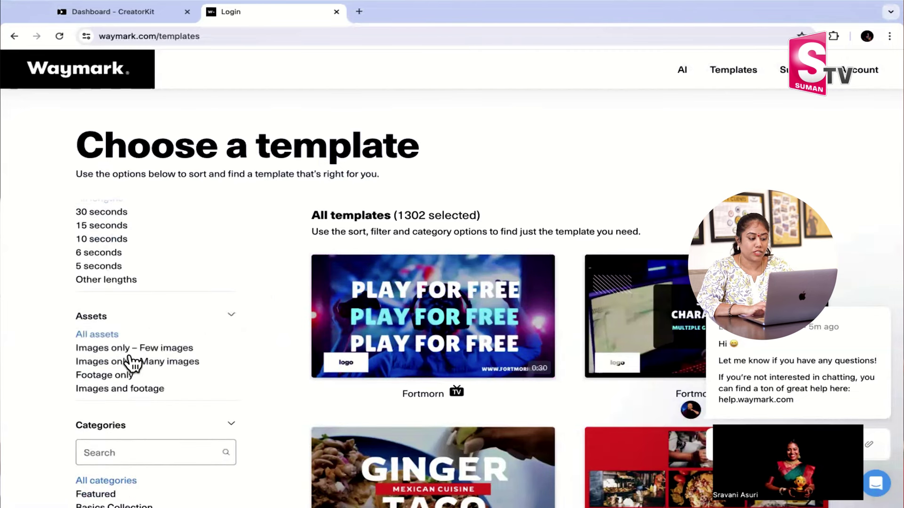
scroll(161, 397, "down", 1)
scroll(176, 367, "down", 4)
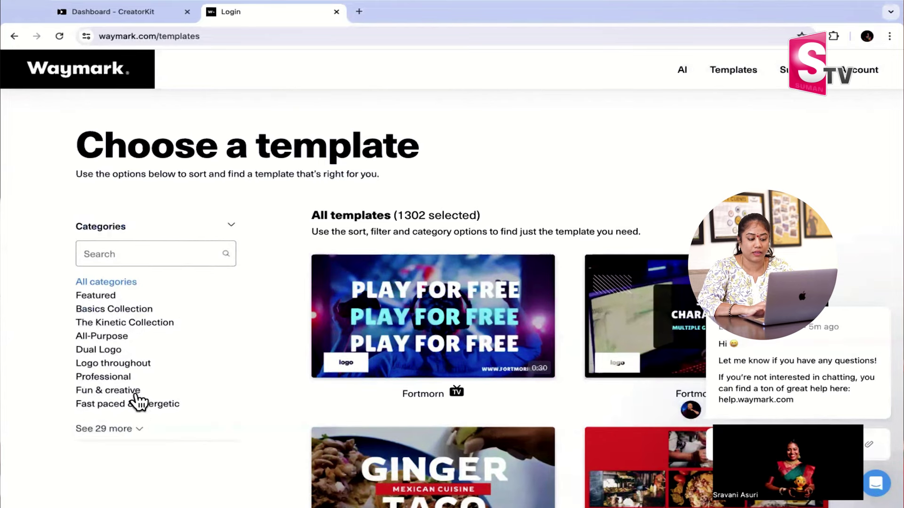
left_click(384, 327)
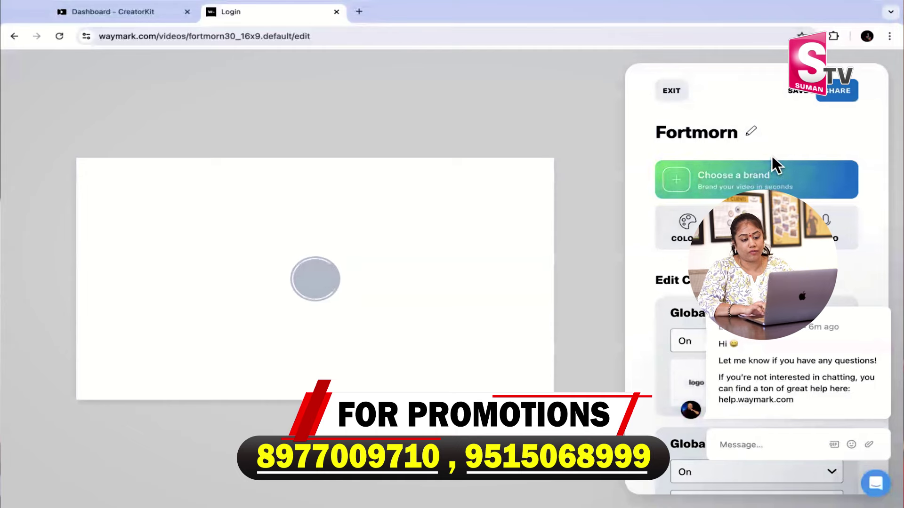
left_click(886, 306)
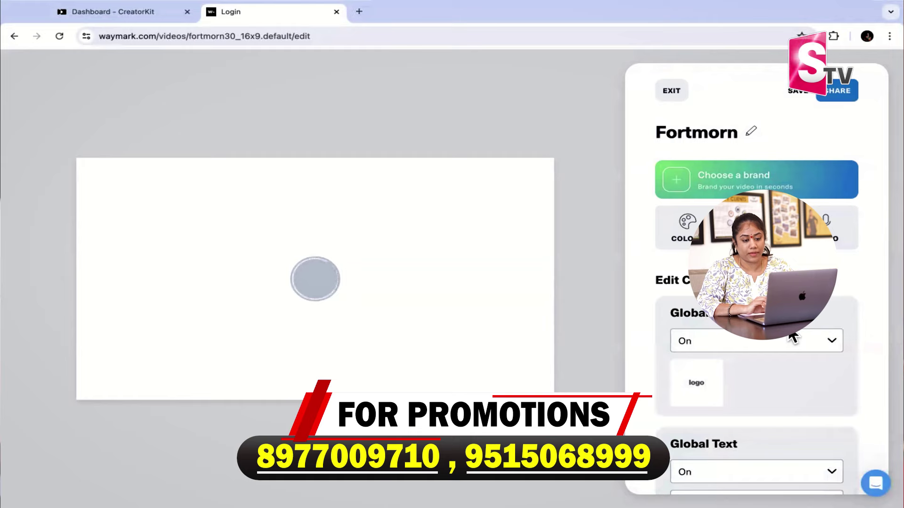
left_click(739, 188)
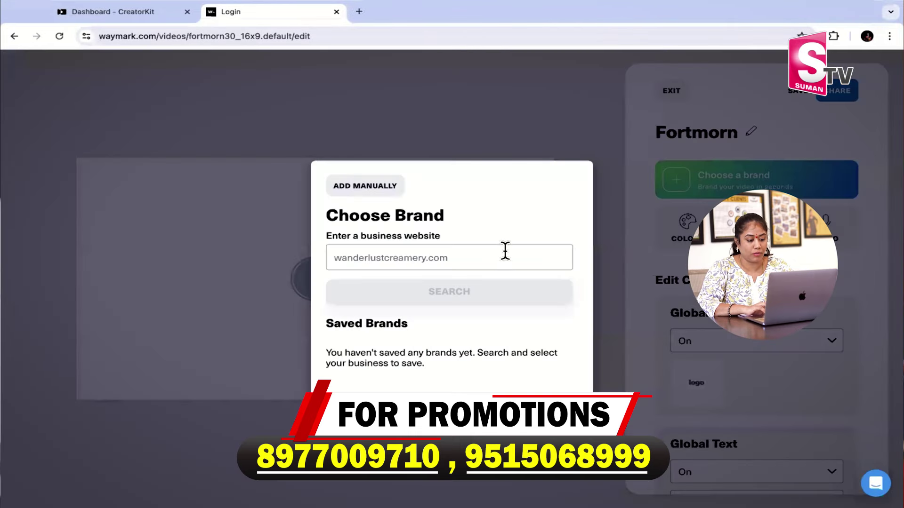
left_click(500, 260)
type("https://ayyangarfoods.in/")
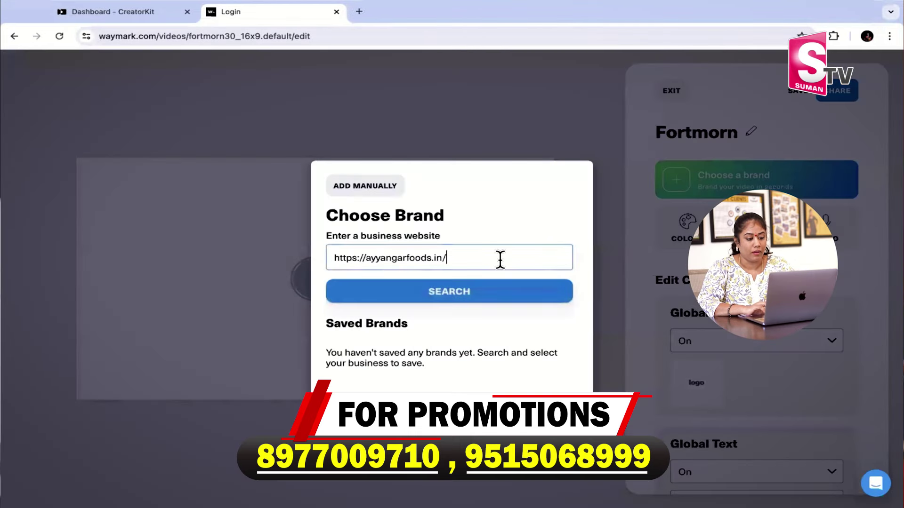
left_click(485, 292)
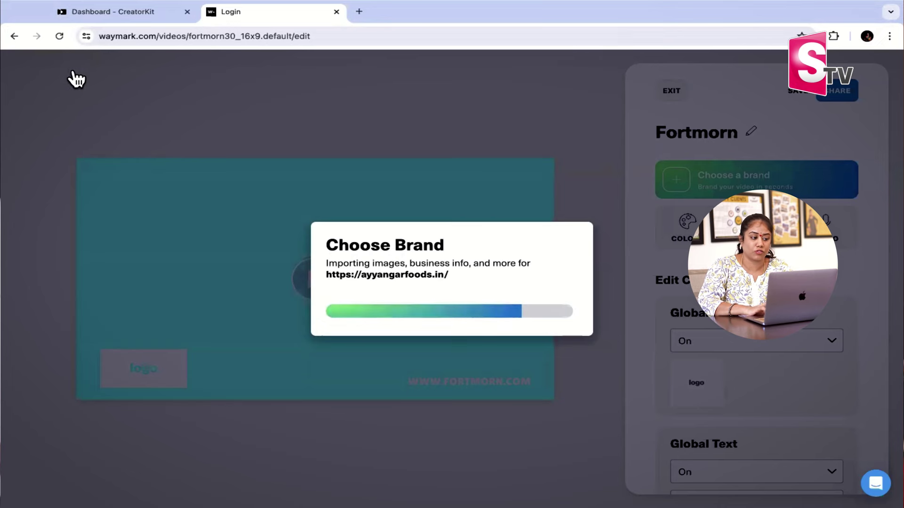
left_click(111, 12)
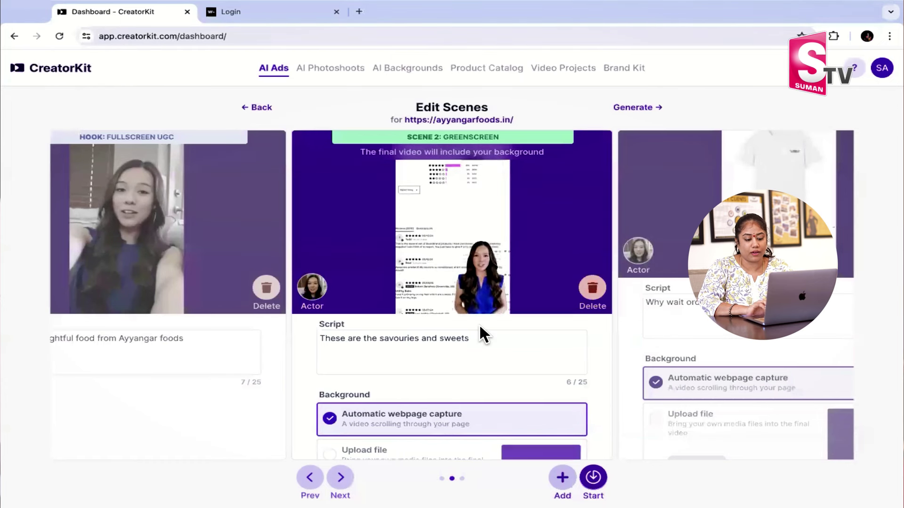
- Start producing the ad again and dismiss the Business-plan warning
scroll(567, 431, "down", 2)
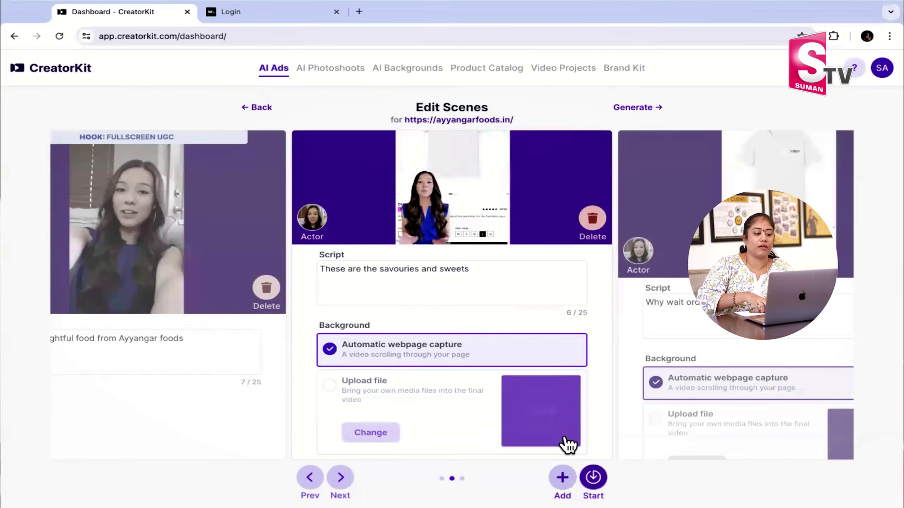
mouse_move(564, 440)
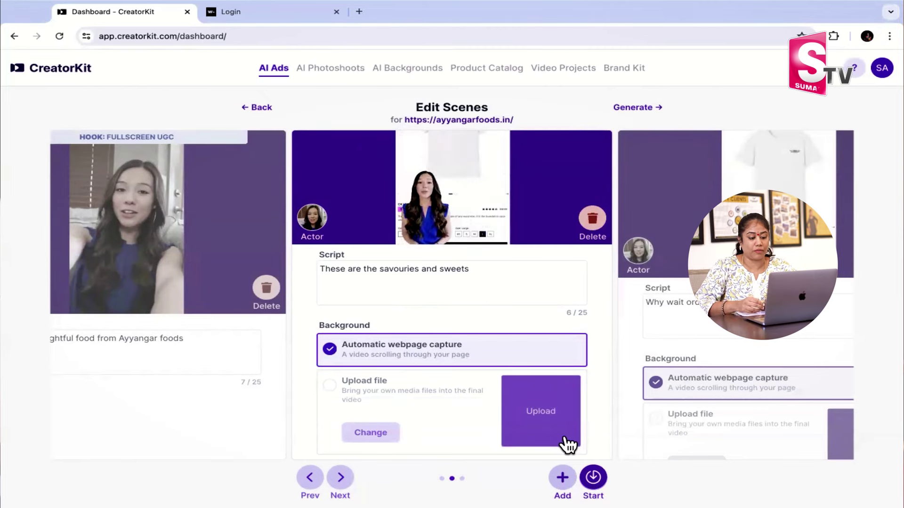
left_click(594, 478)
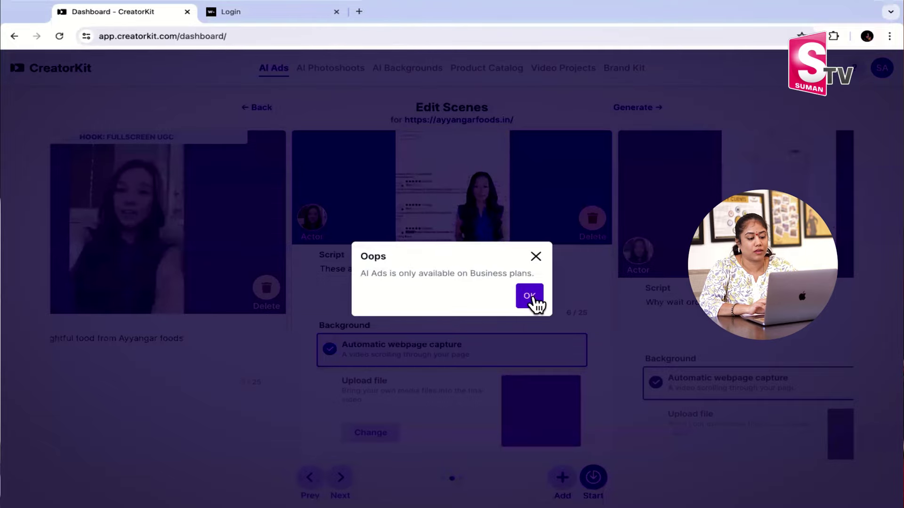
left_click(533, 297)
- Retry generating the ad, dismiss the error notice, and return to the Waymark editor
left_click(644, 107)
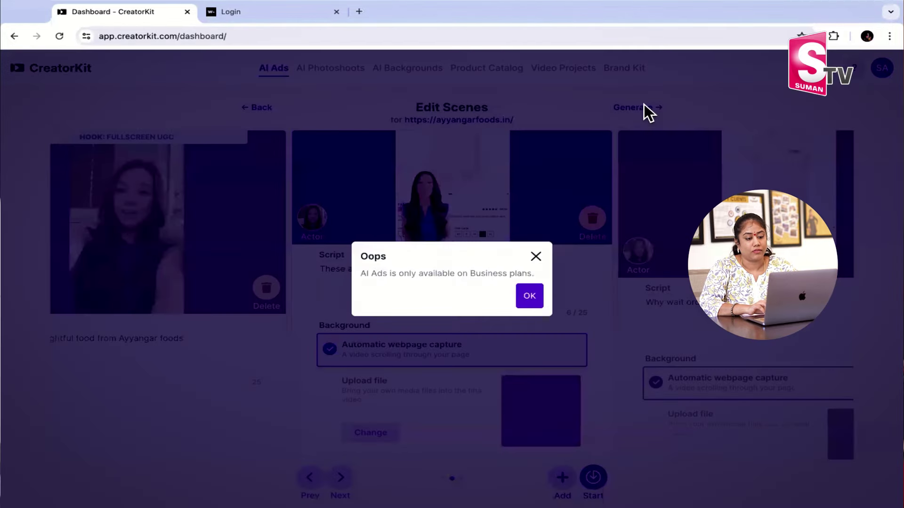
left_click(536, 301)
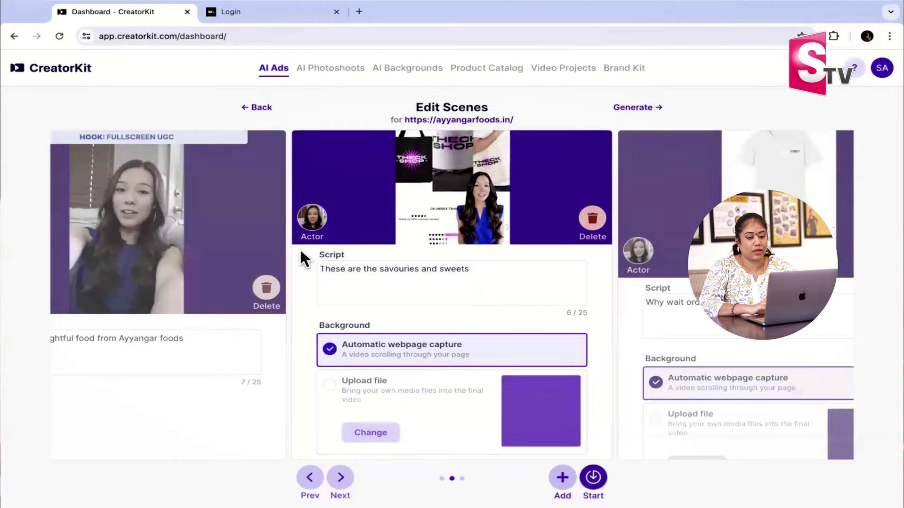
scroll(299, 247, "left", 5)
scroll(298, 248, "right", 5)
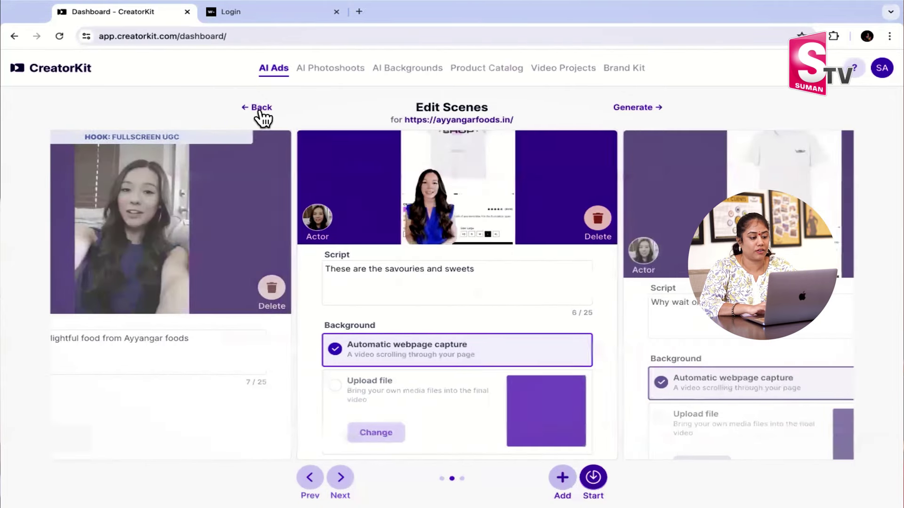
left_click(270, 12)
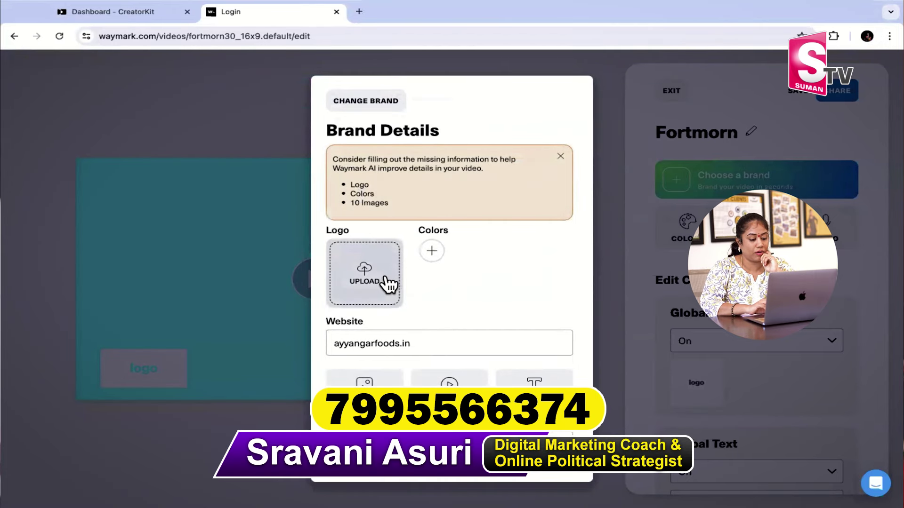
- Search the logo file dialog for 'ayyangar l', clear it, and cancel without uploading
left_click(386, 277)
left_click(634, 149)
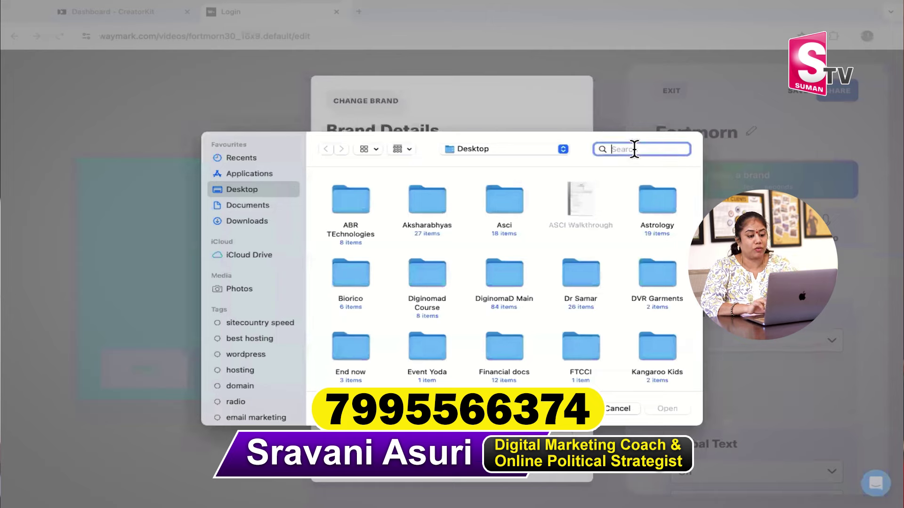
type("ayyan")
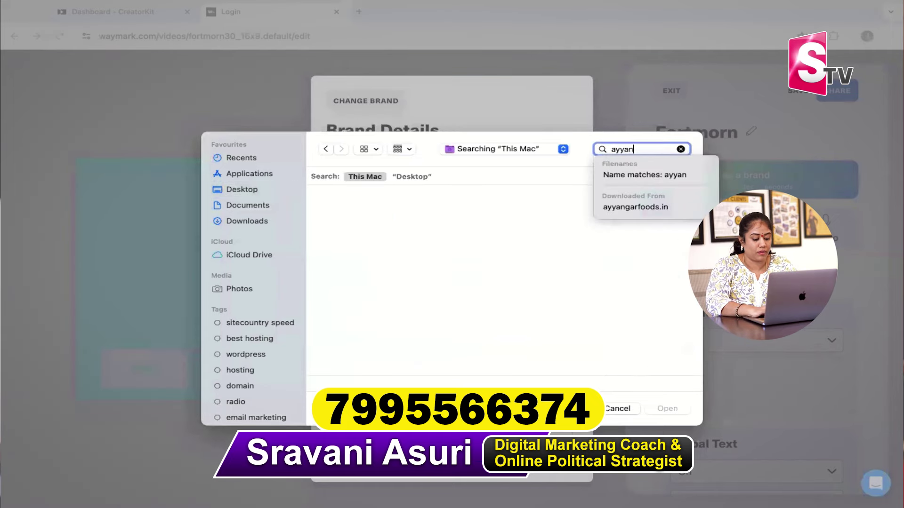
type("gar logo")
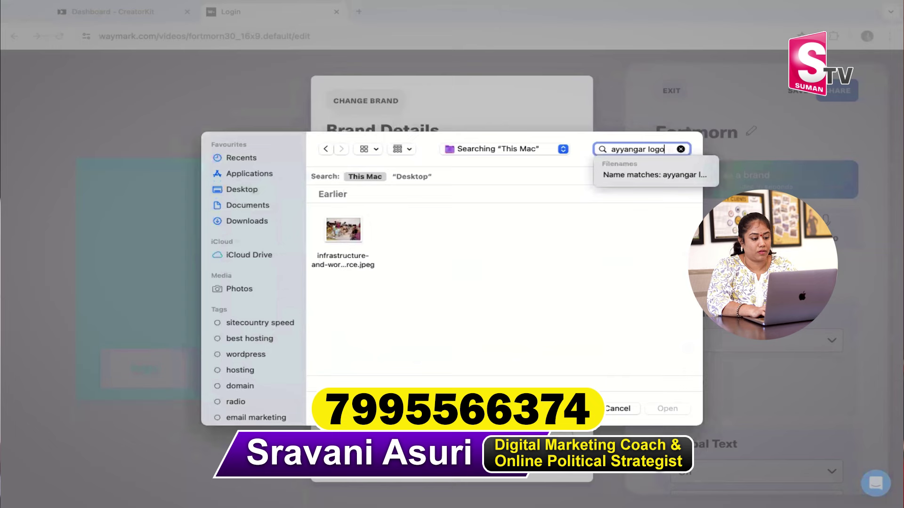
left_click(680, 150)
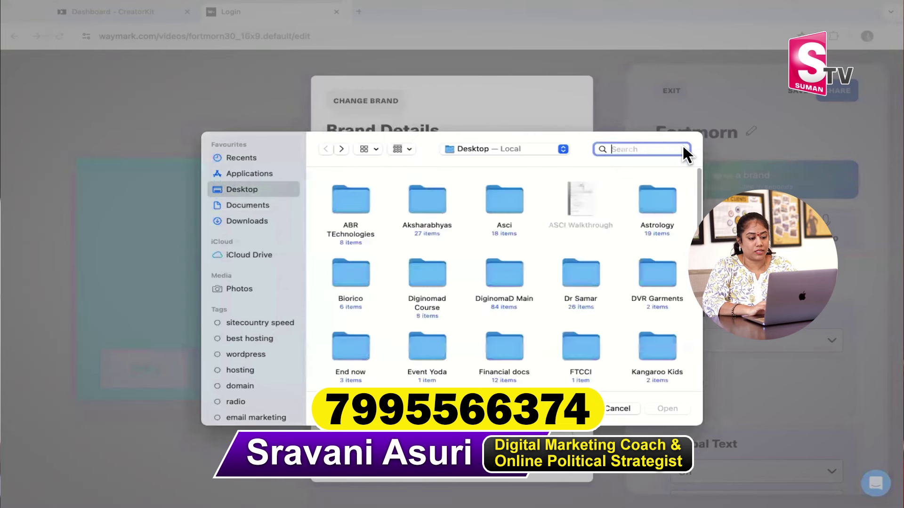
left_click(618, 409)
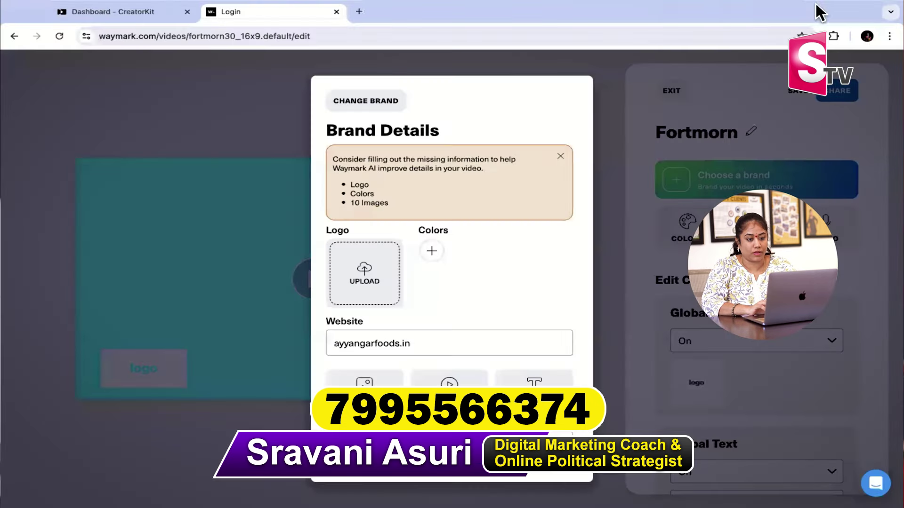
- Save the logo from the ayyangarfoods.in website to the Desktop as logo.png
left_click(355, 24)
type("ayyangarfoods.in")
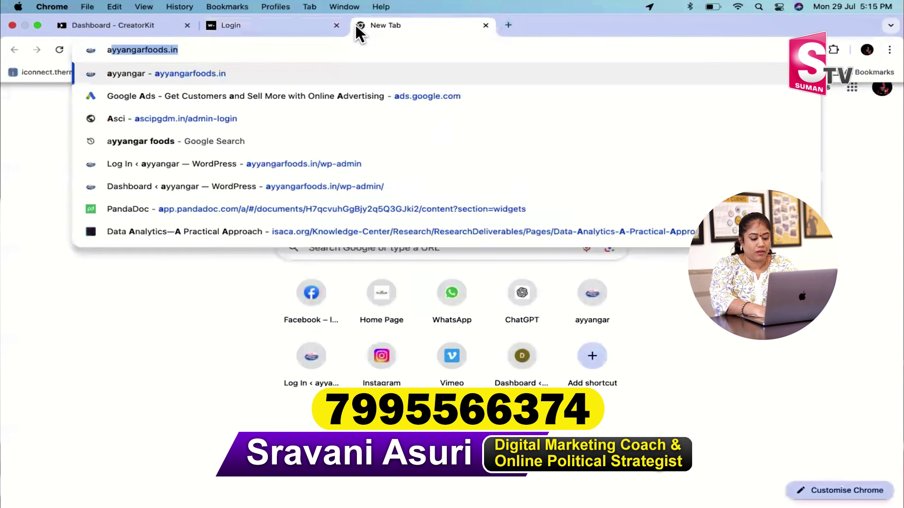
key("Return")
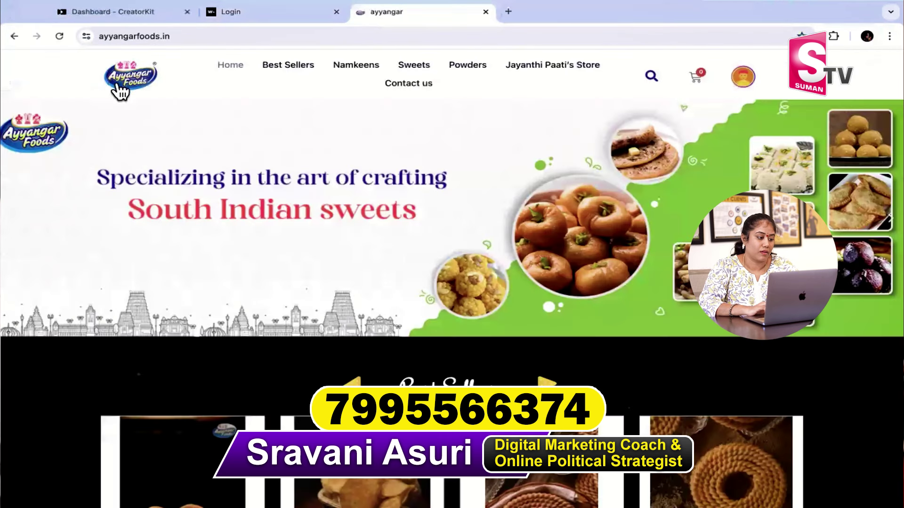
right_click(128, 75)
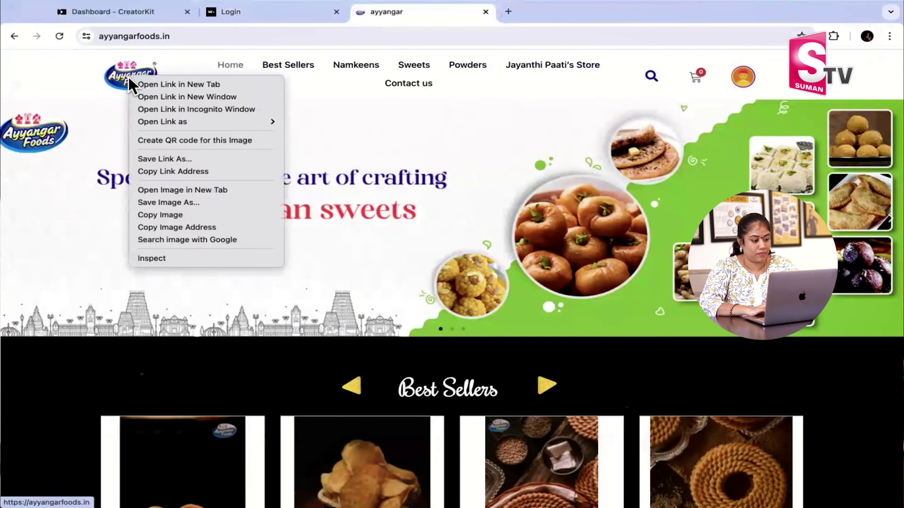
left_click(196, 202)
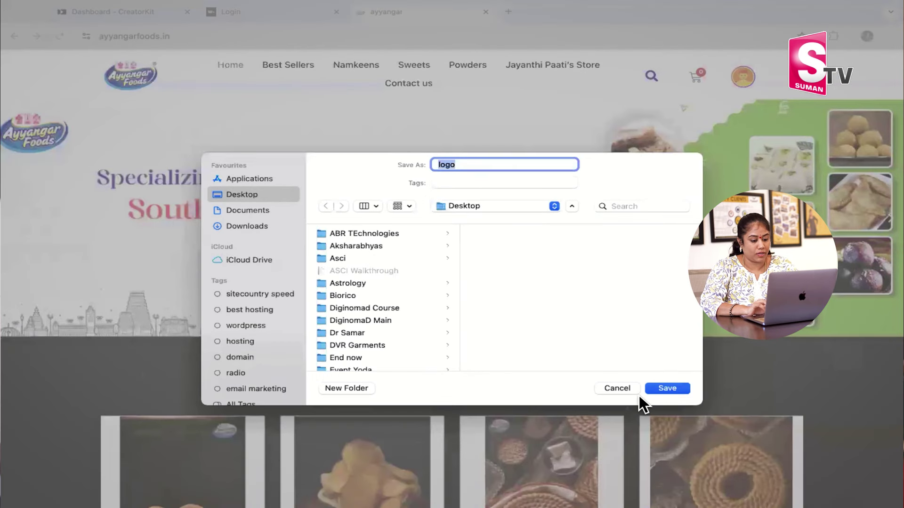
left_click(670, 391)
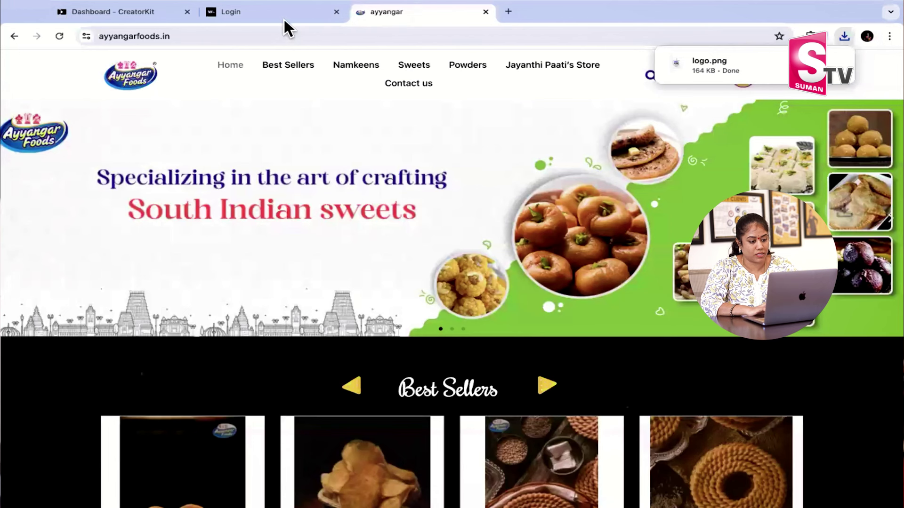
- Back in Waymark's brand details, begin uploading an image as the brand logo
left_click(283, 17)
left_click(356, 278)
scroll(480, 310, "down", 5)
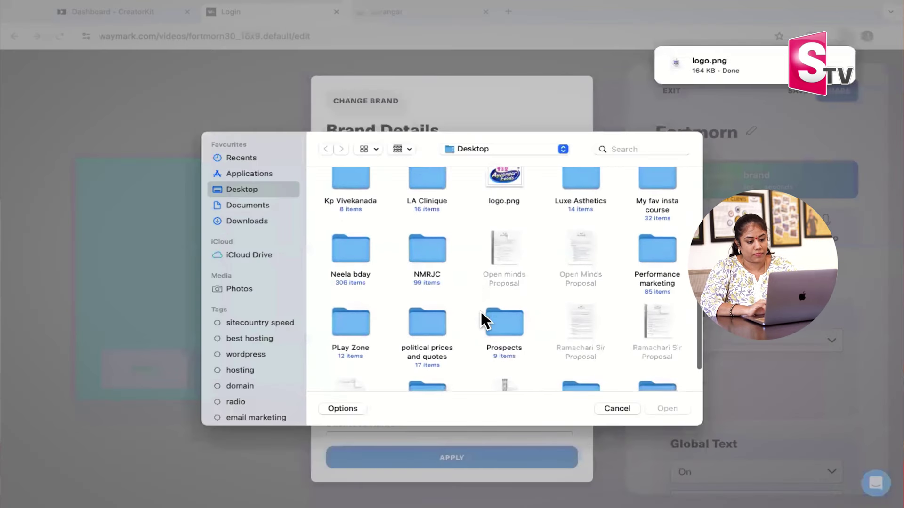
- Upload logo.png as the brand logo and scroll through the filled Brand Details fields
left_click(505, 179)
left_click(668, 409)
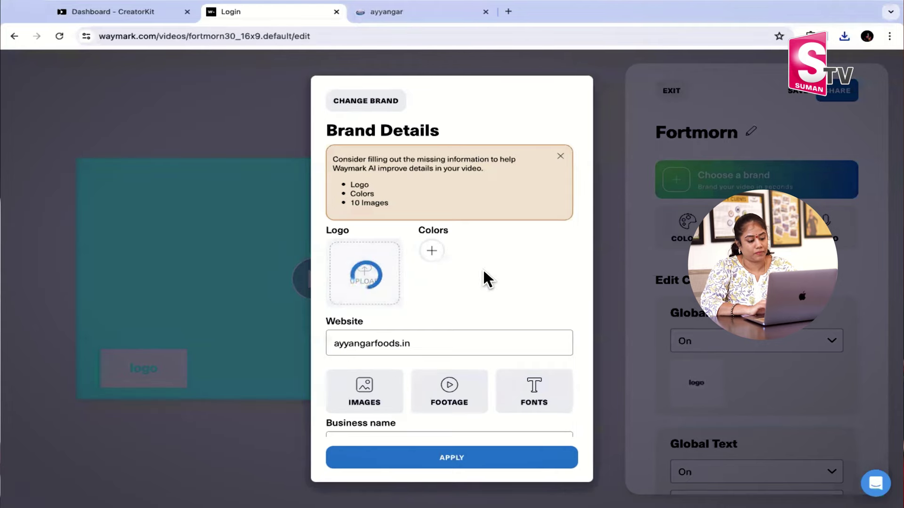
scroll(482, 267, "down", 2)
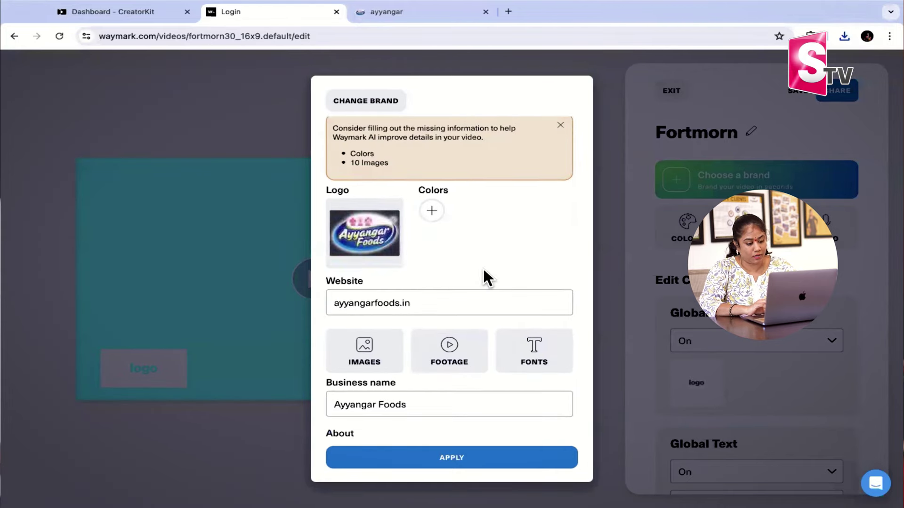
scroll(484, 263, "down", 5)
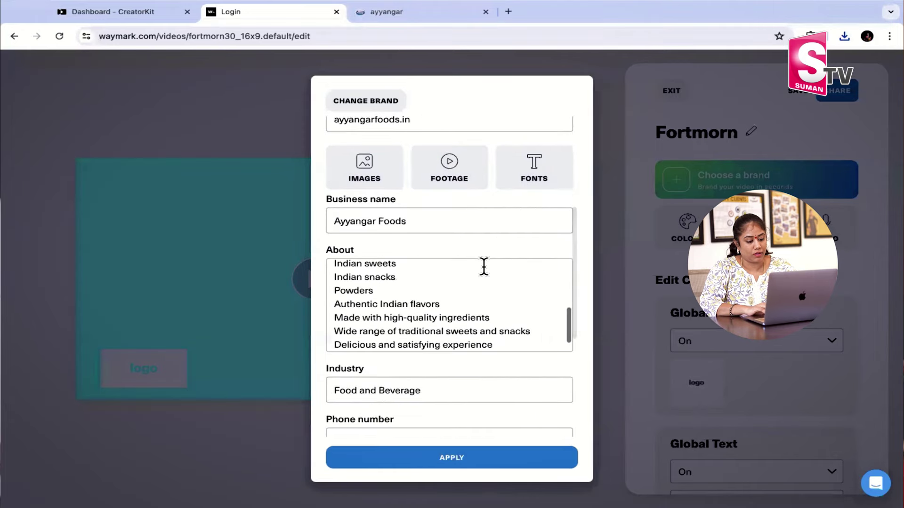
scroll(484, 267, "down", 1)
scroll(487, 400, "down", 5)
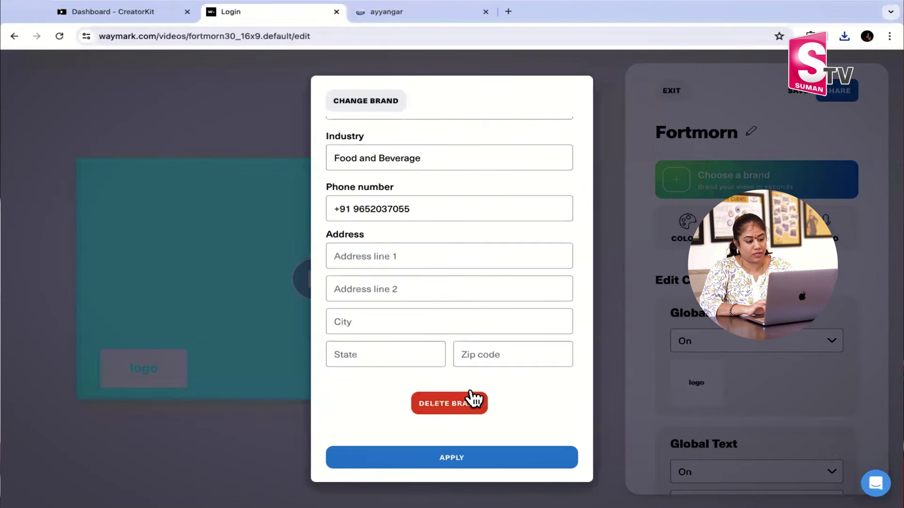
- Apply the brand details to the Fortmorn video with the Professional vibe
left_click(485, 455)
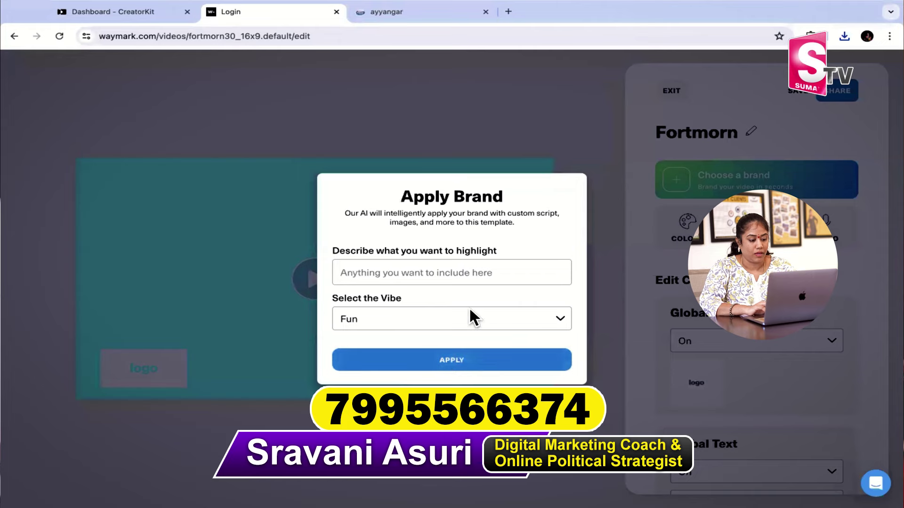
left_click(470, 309)
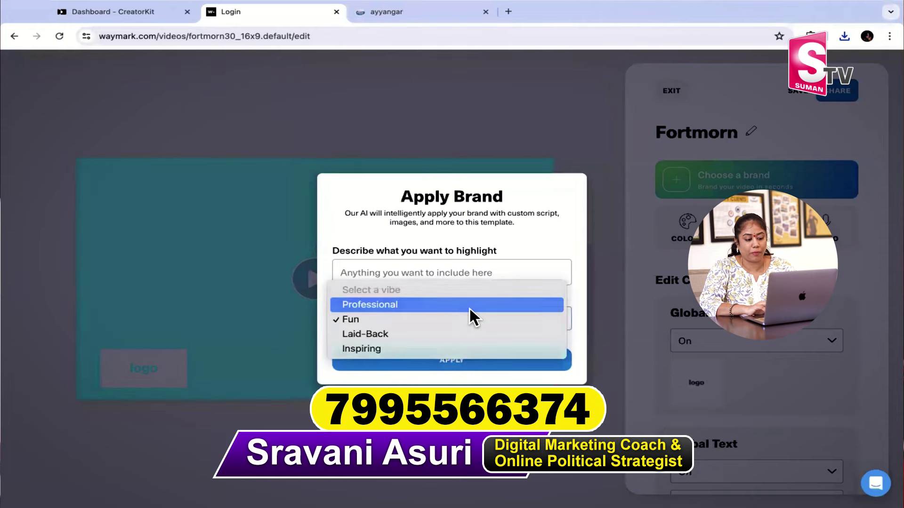
left_click(469, 306)
left_click(476, 366)
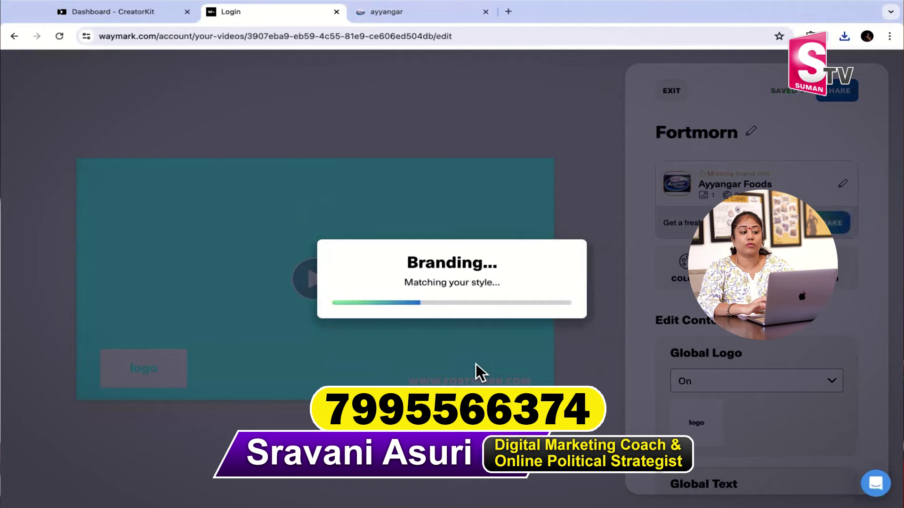
- Check on Waymark's branding progress, then return to the CreatorKit dashboard
left_click(152, 15)
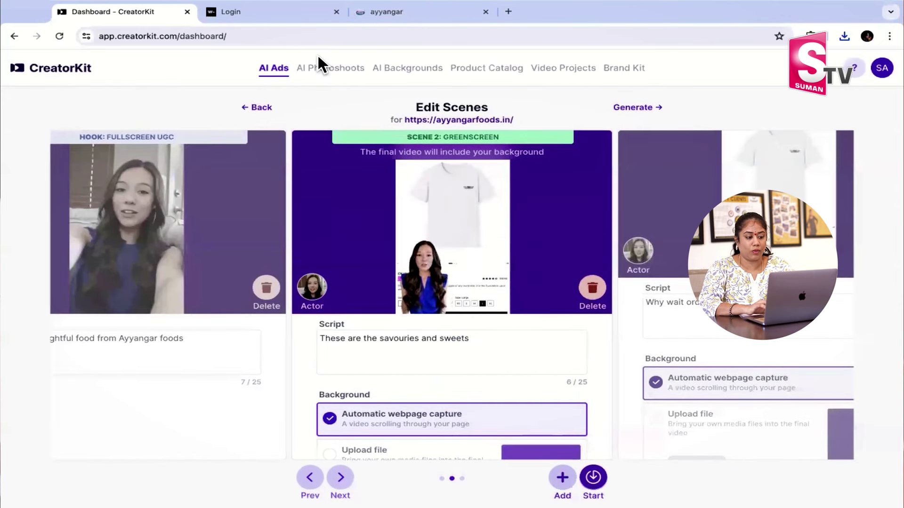
left_click(271, 17)
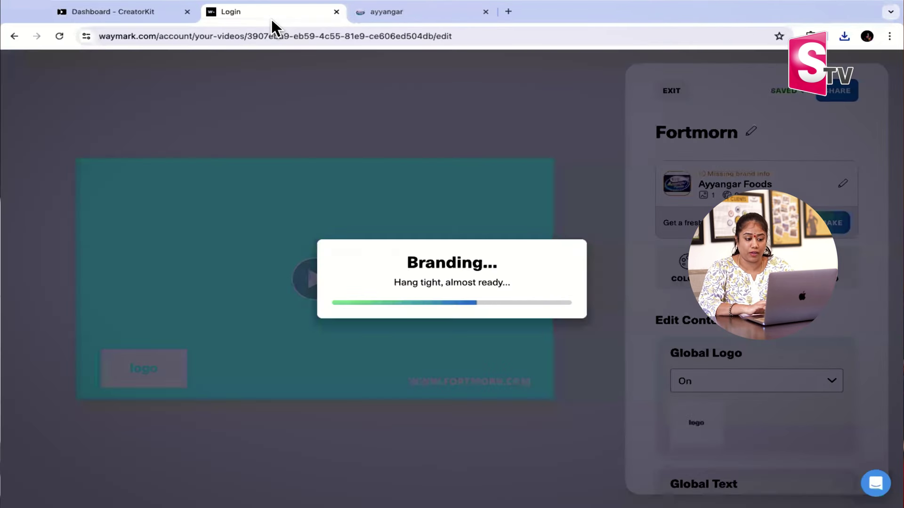
left_click(142, 10)
- Start a new AI background in CreatorKit's AI Backgrounds section by choosing a product image
left_click(398, 64)
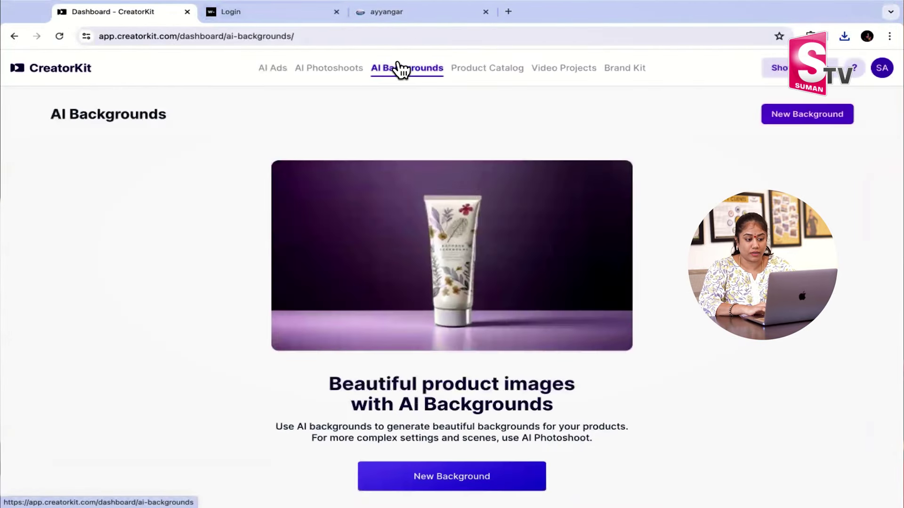
scroll(598, 202, "down", 2)
left_click(491, 424)
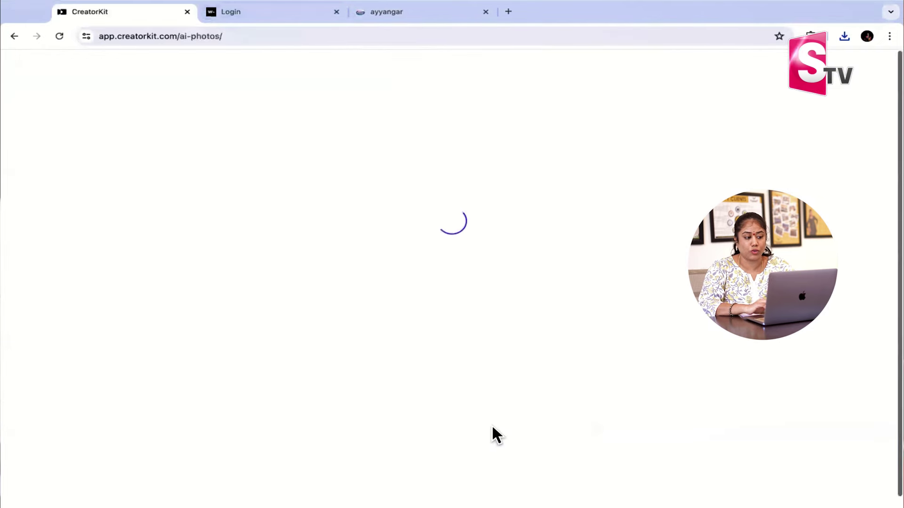
left_click(421, 184)
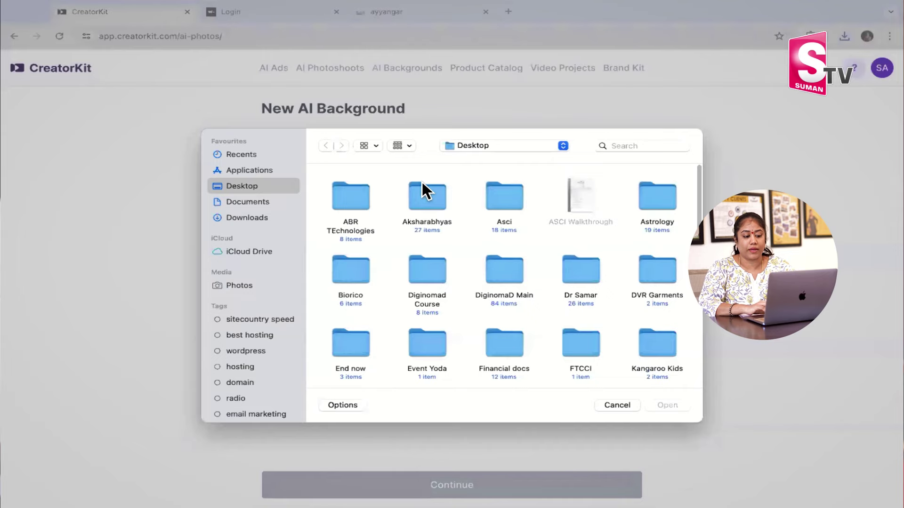
scroll(495, 281, "down", 5)
scroll(473, 275, "up", 5)
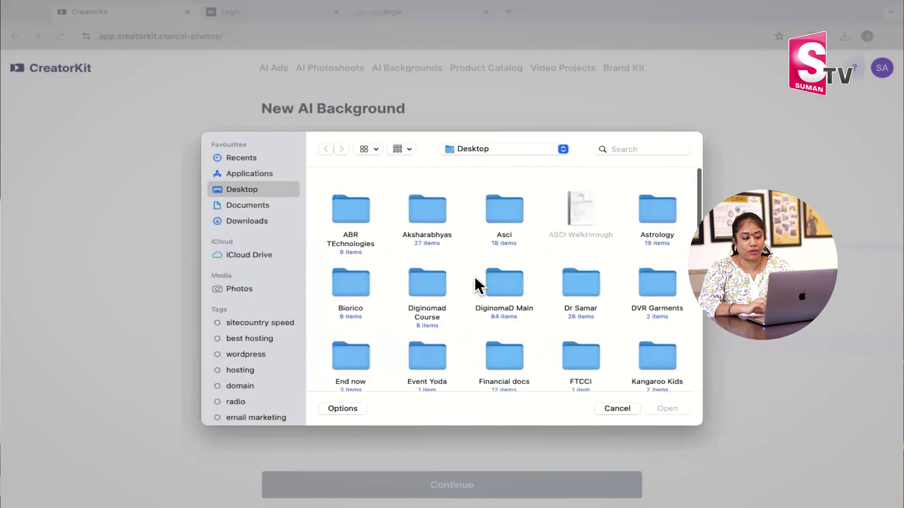
- Search the files for 'pooja' and upload pooja plate.jpg as the product photo
left_click(261, 206)
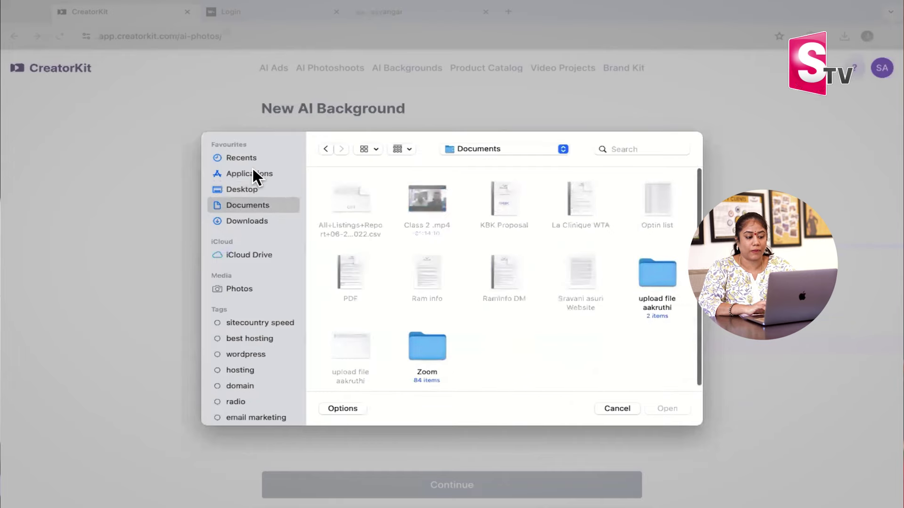
left_click(255, 175)
left_click(262, 220)
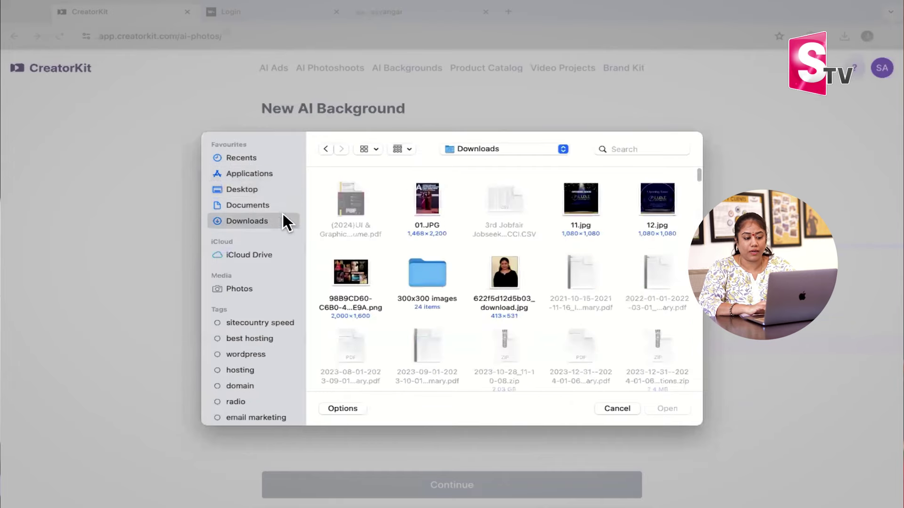
left_click(637, 146)
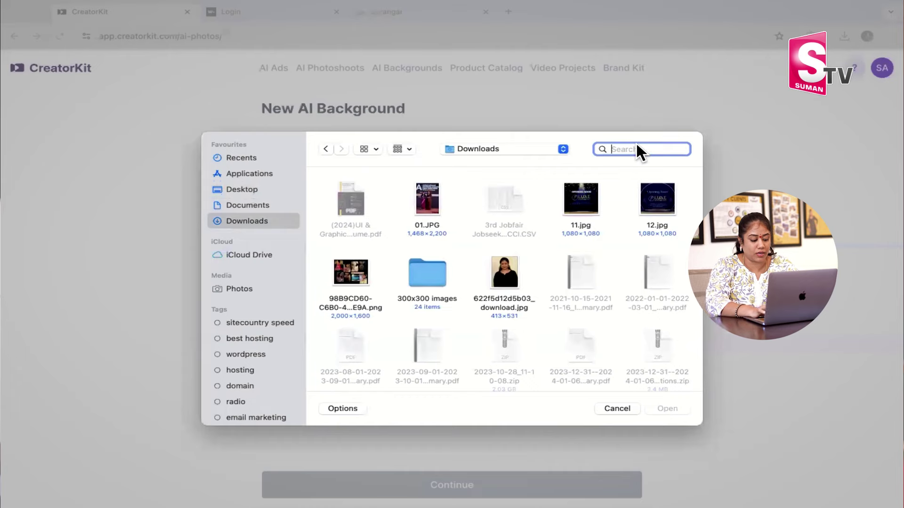
type("pooja")
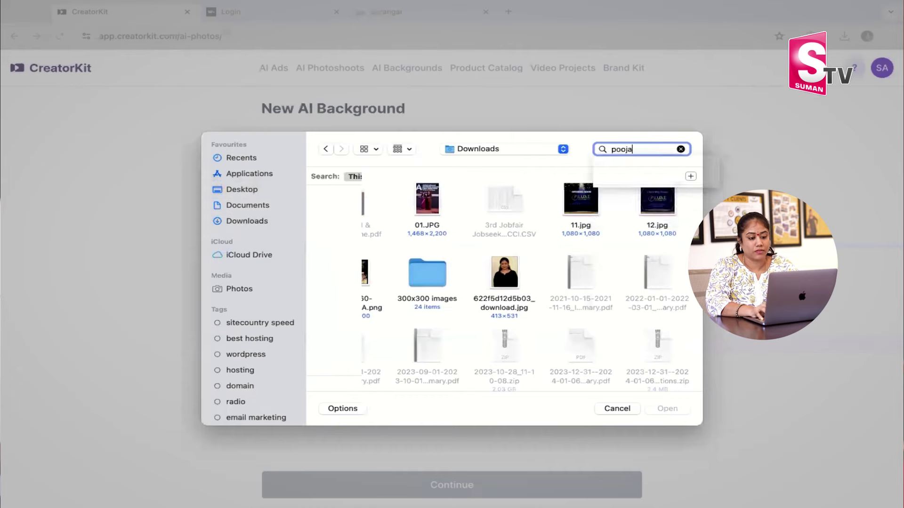
left_click(416, 231)
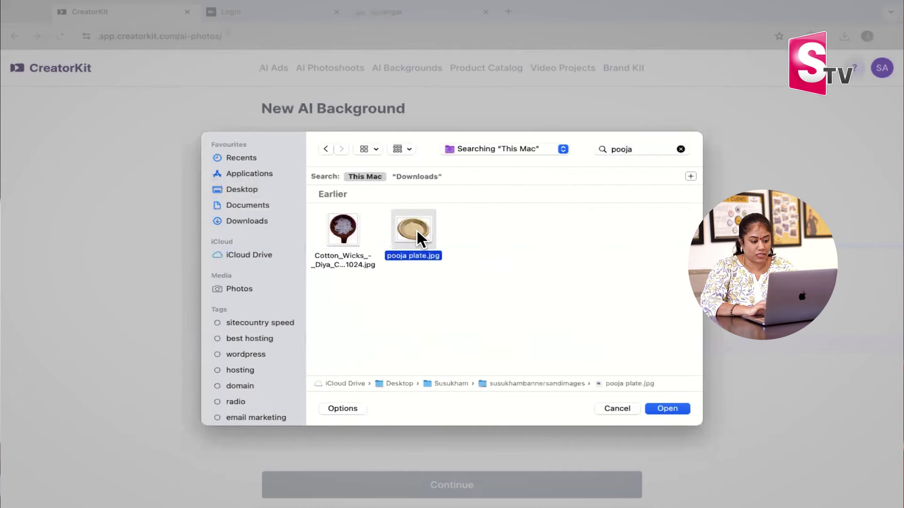
left_click(669, 407)
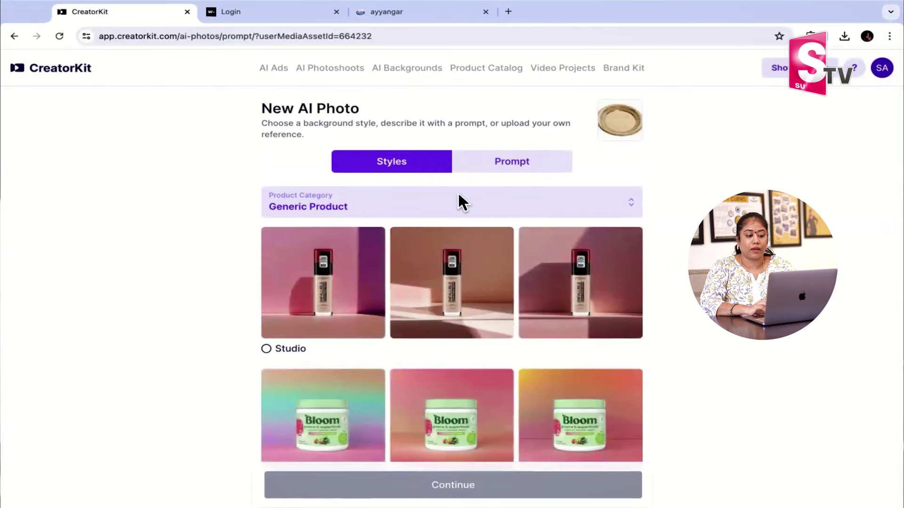
- Review the product category list and keep Generic Product selected
left_click(418, 190)
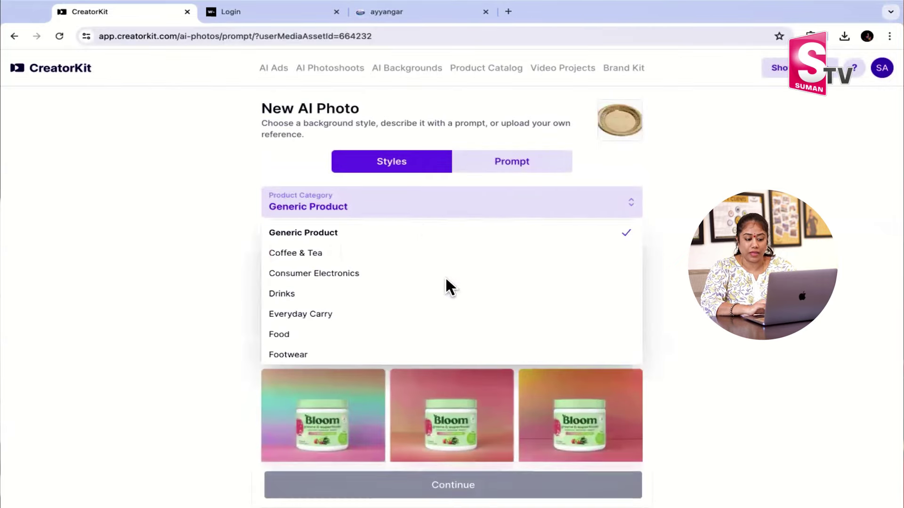
scroll(474, 306, "down", 5)
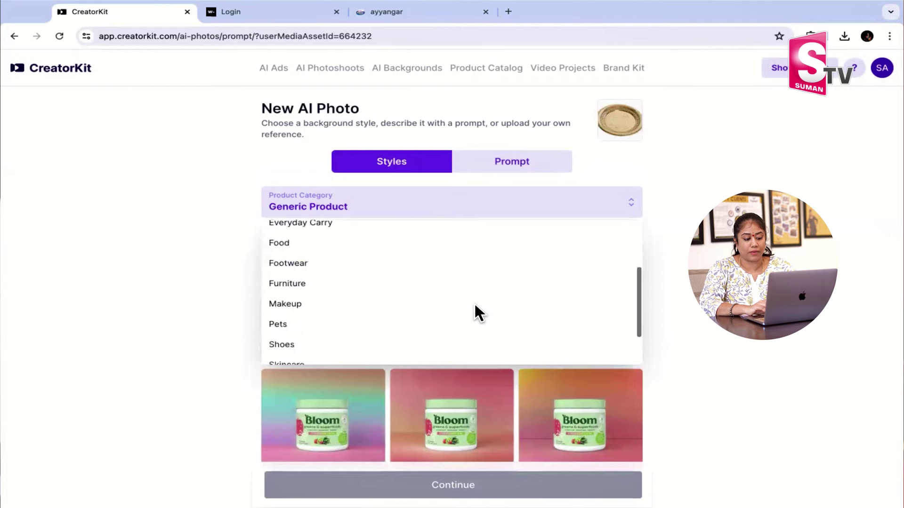
scroll(474, 306, "down", 2)
scroll(474, 306, "up", 3)
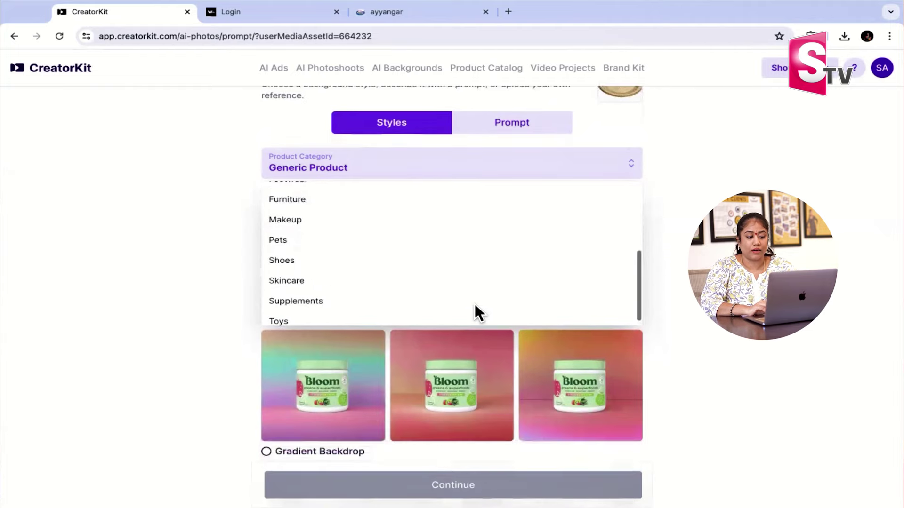
scroll(475, 307, "up", 2)
scroll(474, 307, "up", 2)
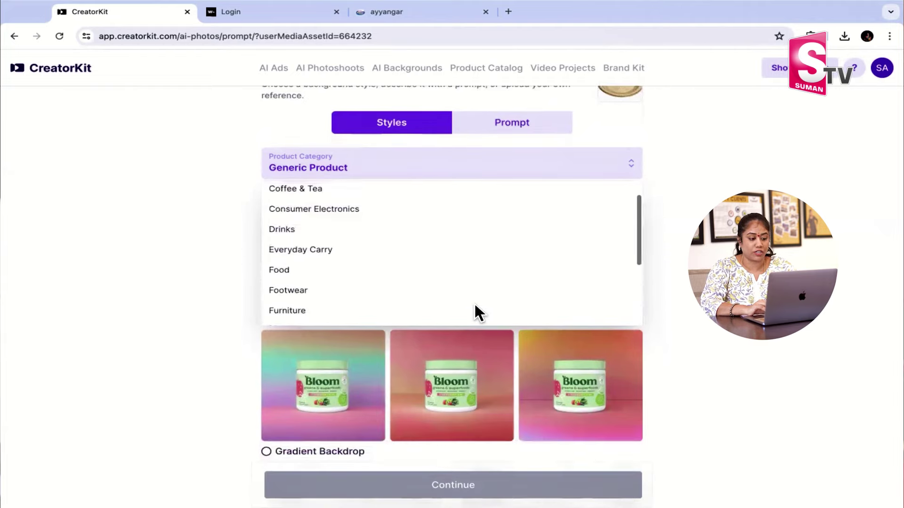
scroll(473, 302, "up", 1)
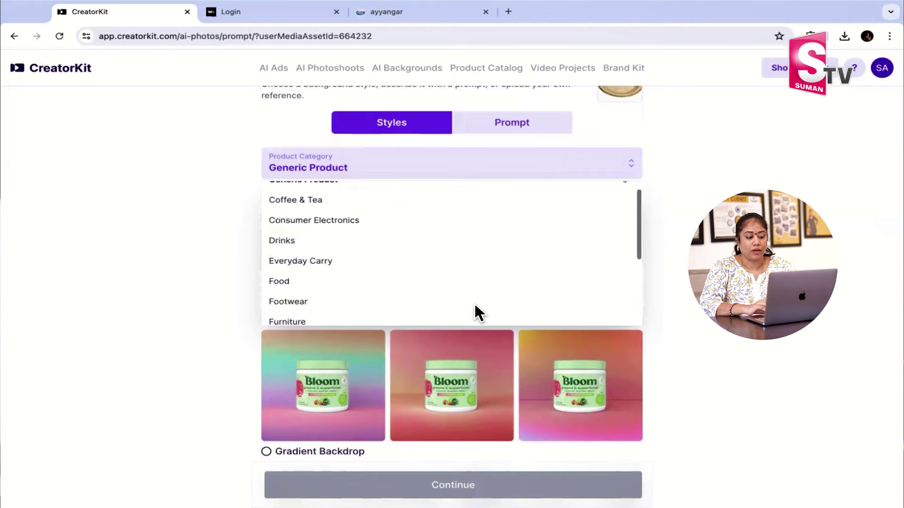
left_click(464, 194)
- Browse the background styles and select Studio for the pooja plate
scroll(463, 282, "down", 4)
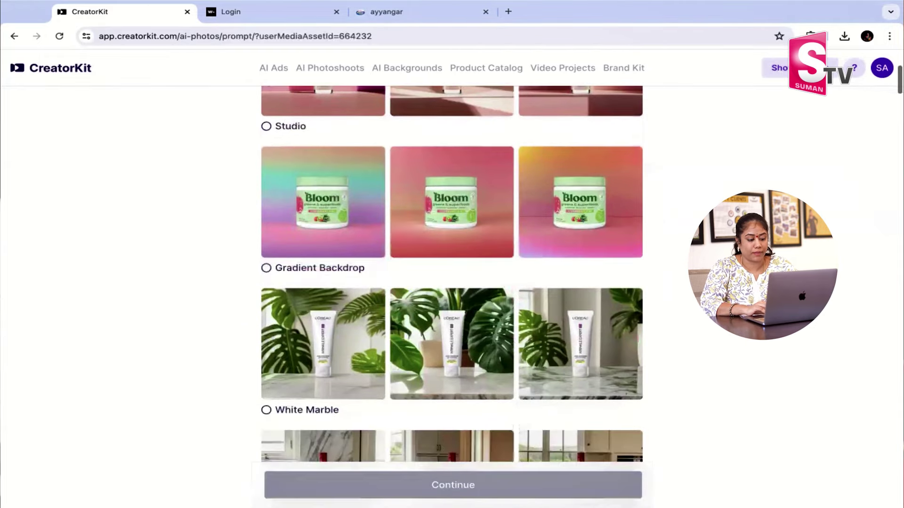
scroll(452, 278, "up", 2)
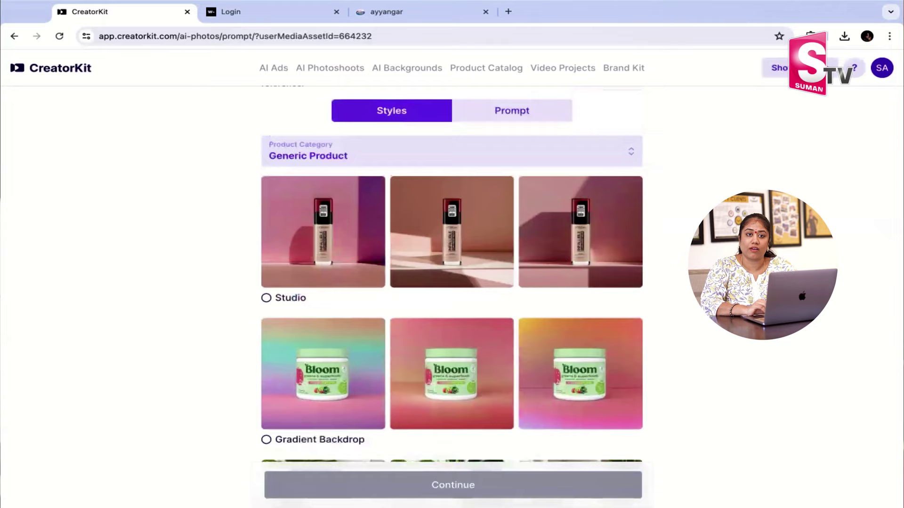
scroll(452, 277, "down", 2)
scroll(296, 303, "down", 1)
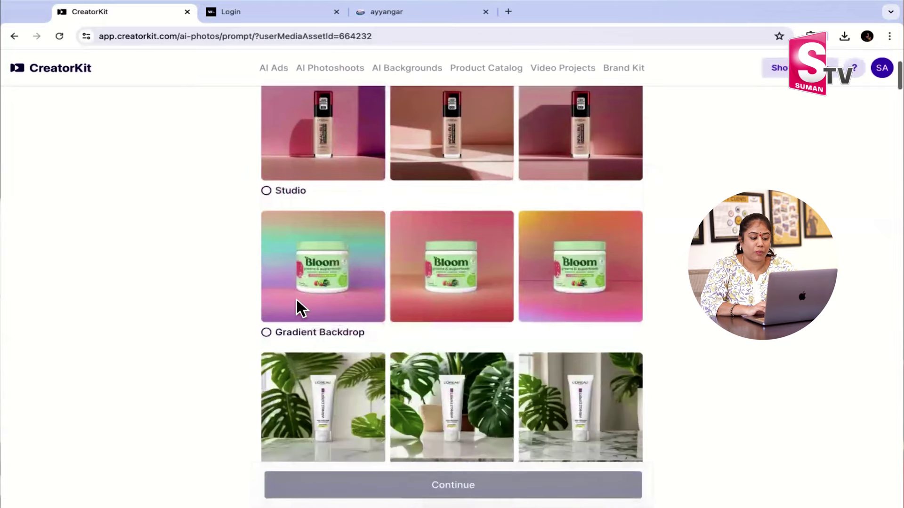
scroll(297, 302, "up", 2)
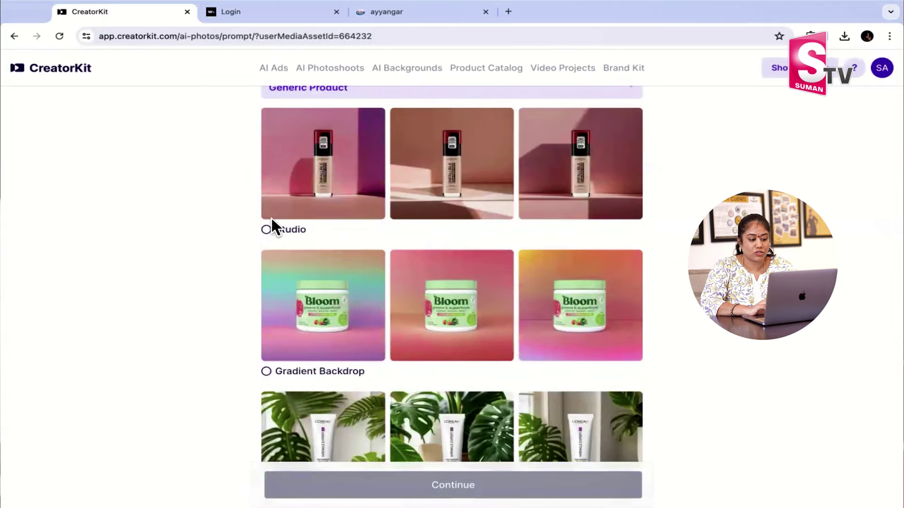
left_click(267, 227)
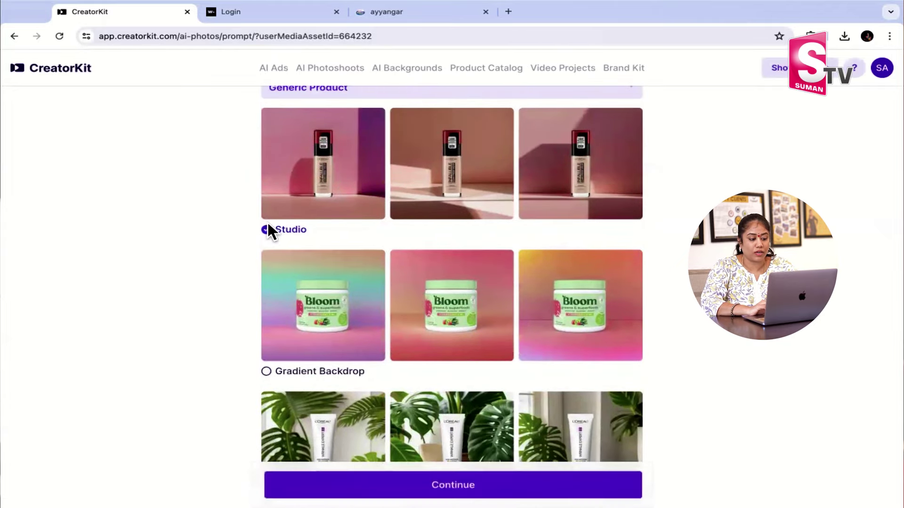
- Raise the pooja plate slightly in the frame and start generating the Studio backgrounds
left_click(308, 482)
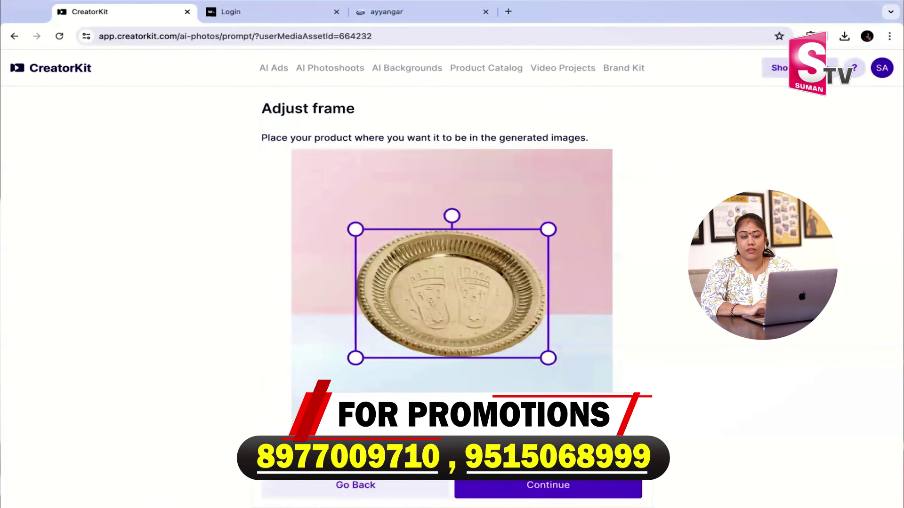
mouse_move(468, 337)
left_mouse_down()
mouse_move(483, 329)
mouse_move(464, 323)
left_mouse_up()
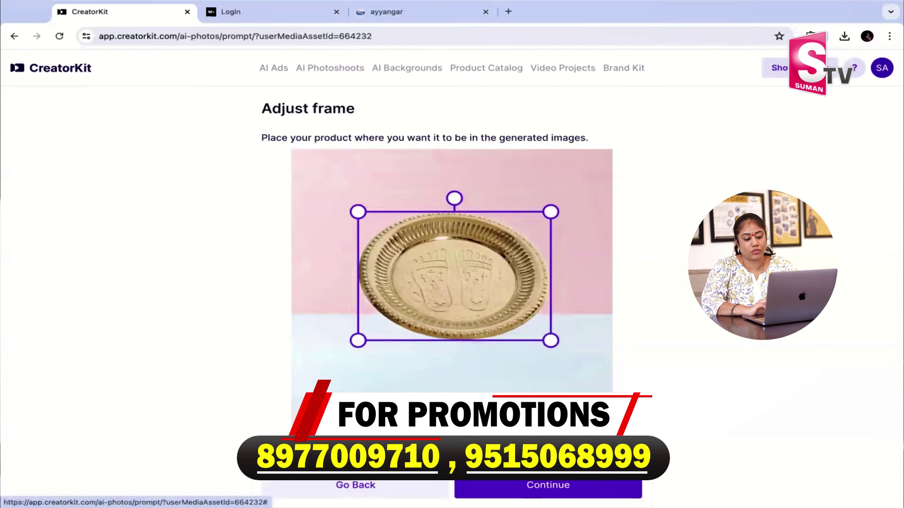
left_click(548, 488)
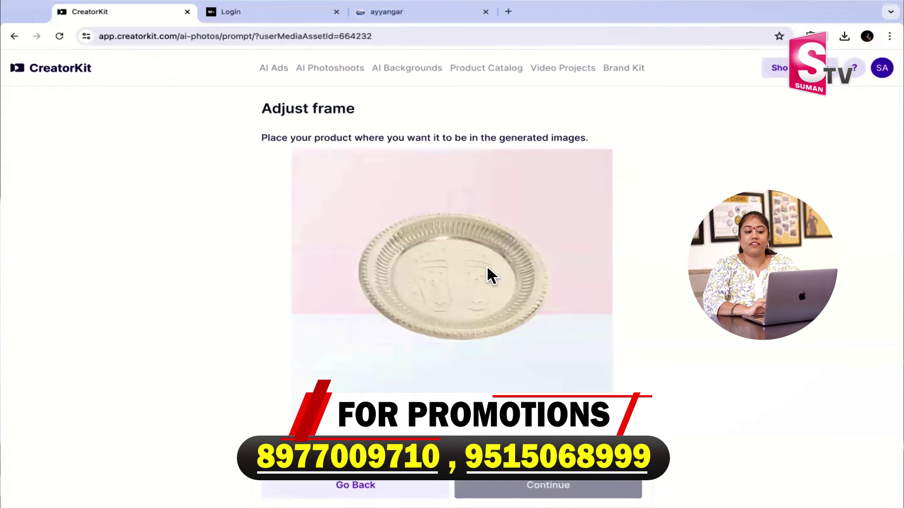
left_click(258, 12)
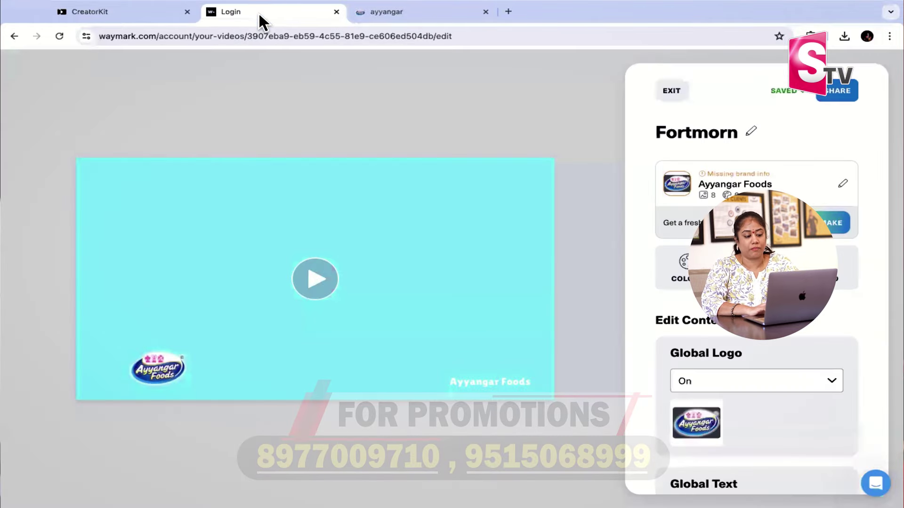
- Open CreatorKit's Product Catalog, play the branded Fortmorn video in Waymark, then return to CreatorKit
left_click(136, 13)
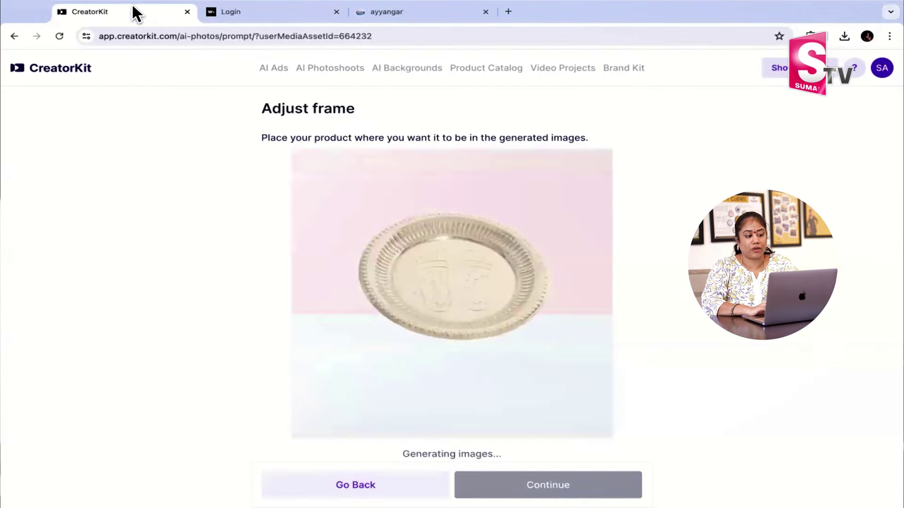
left_click(489, 80)
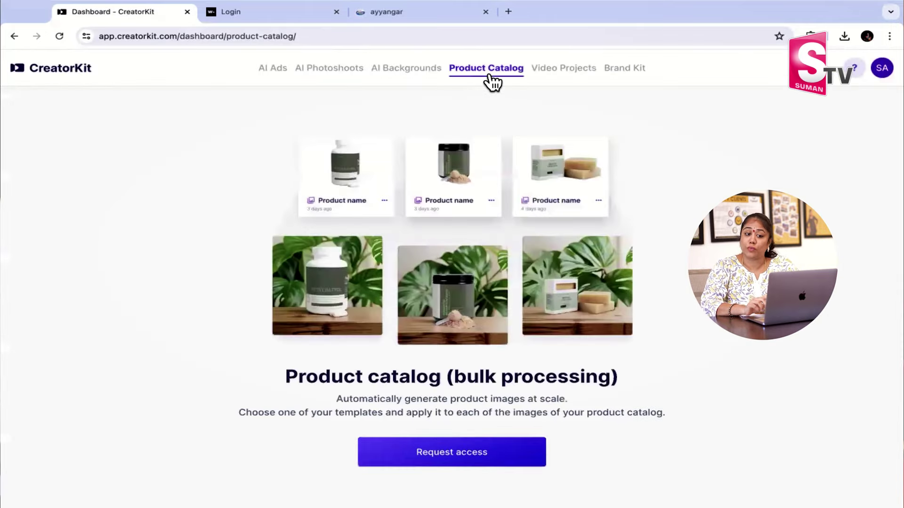
left_click(252, 14)
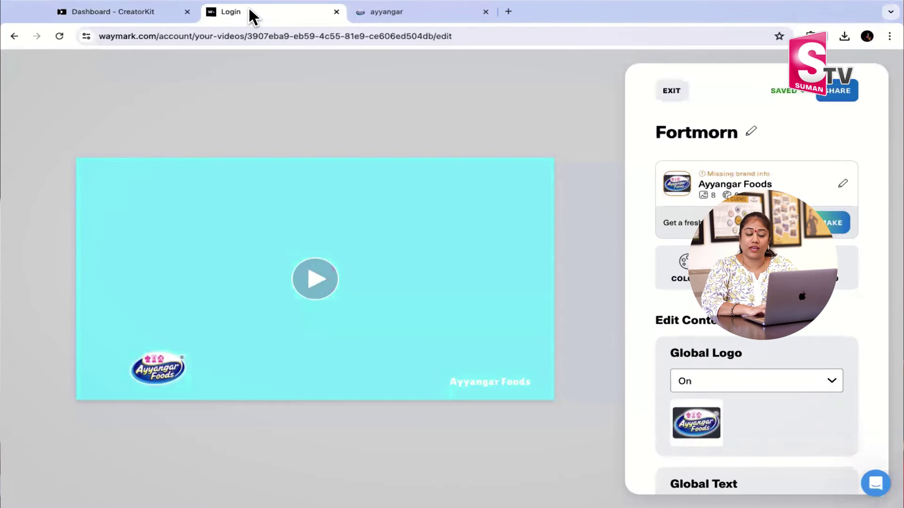
left_click(315, 280)
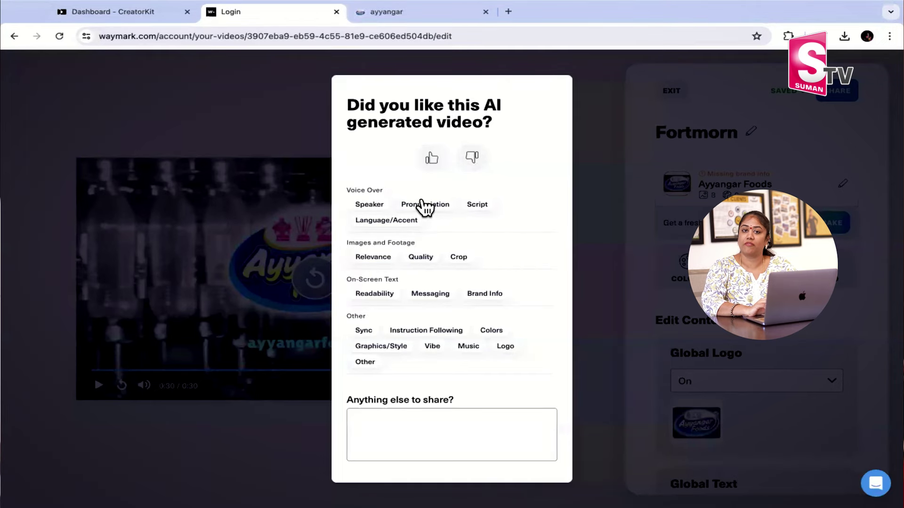
left_click(113, 10)
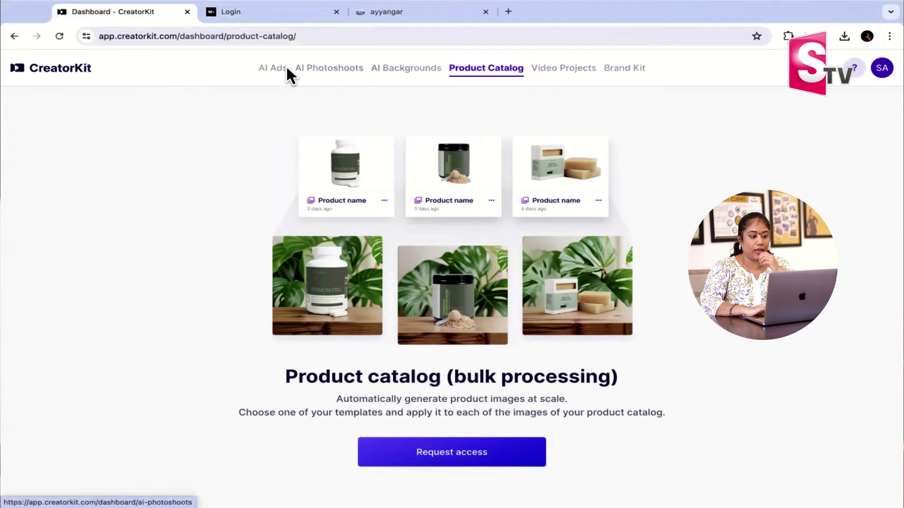
- Open CreatorKit's Brand Kit page and scroll through its empty store name, logo and colour fields
left_click(629, 75)
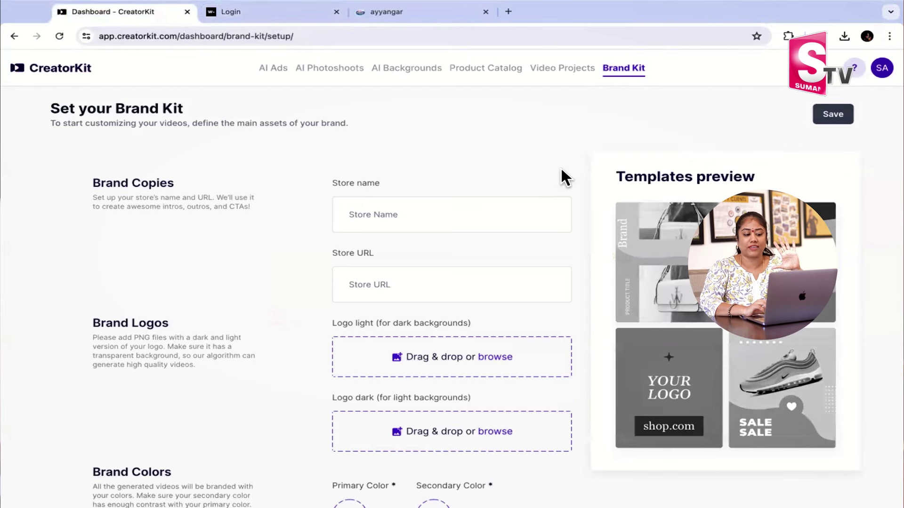
scroll(549, 280, "down", 2)
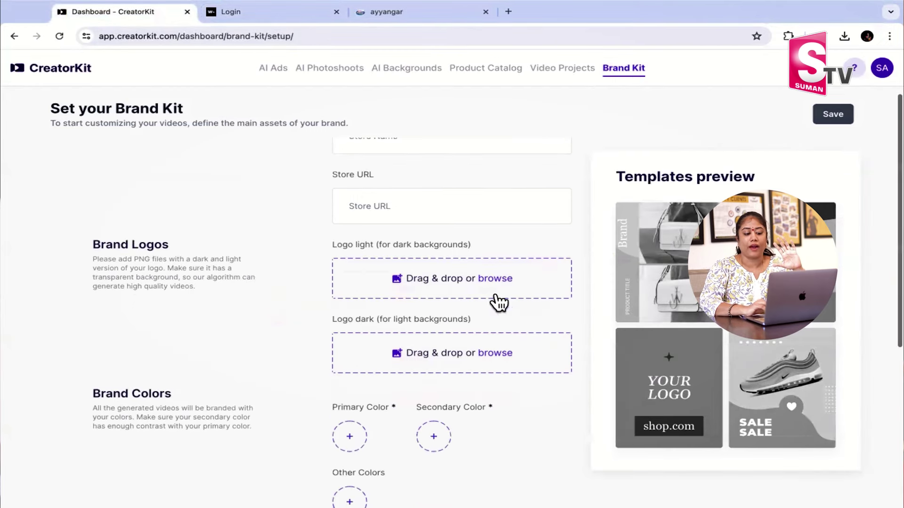
scroll(426, 313, "down", 2)
scroll(392, 390, "down", 3)
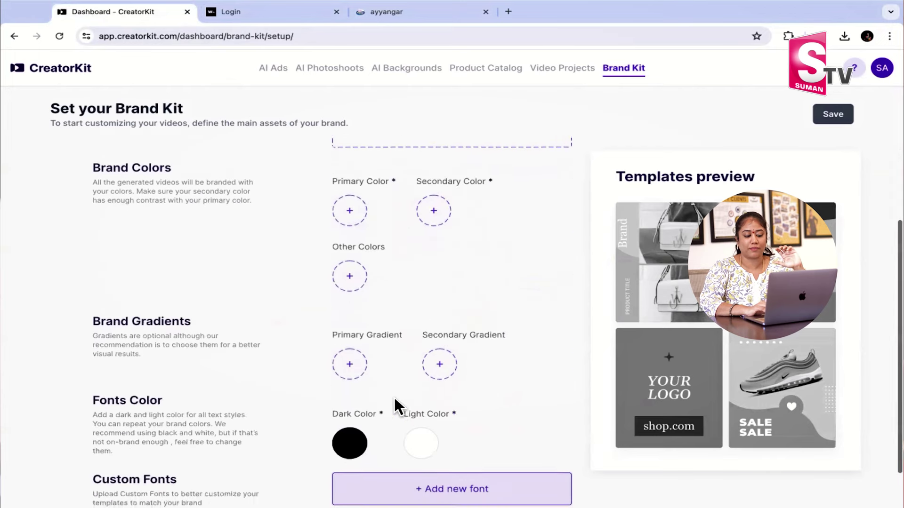
scroll(400, 374, "down", 1)
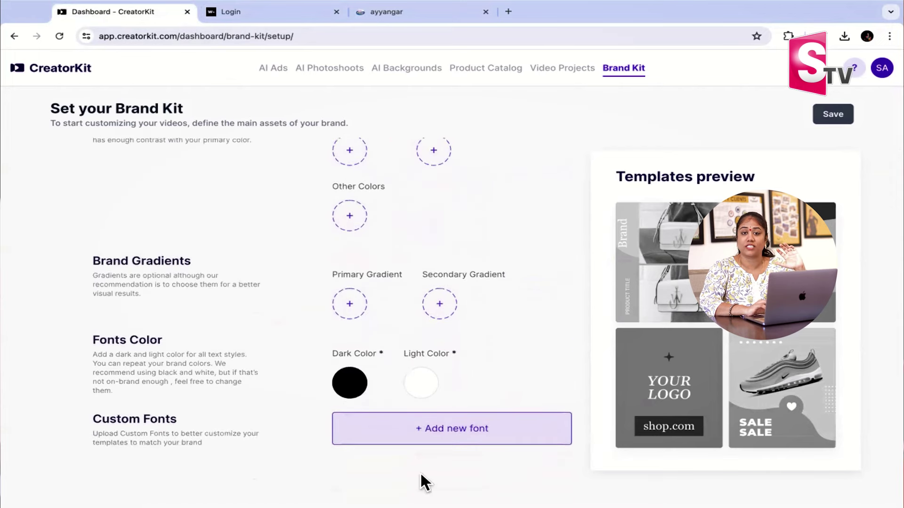